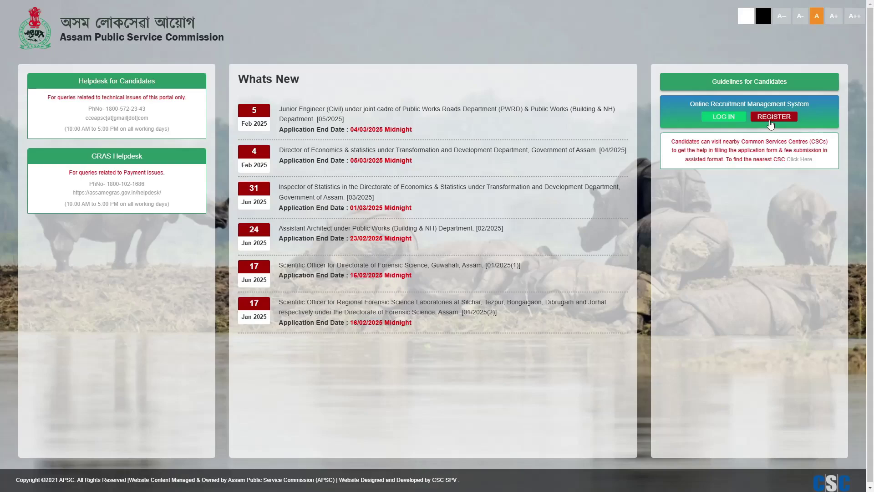
Step: Open the Create an Account registration form from the APSC home page
{"action": "left_click", "coordinate": [770, 122]}
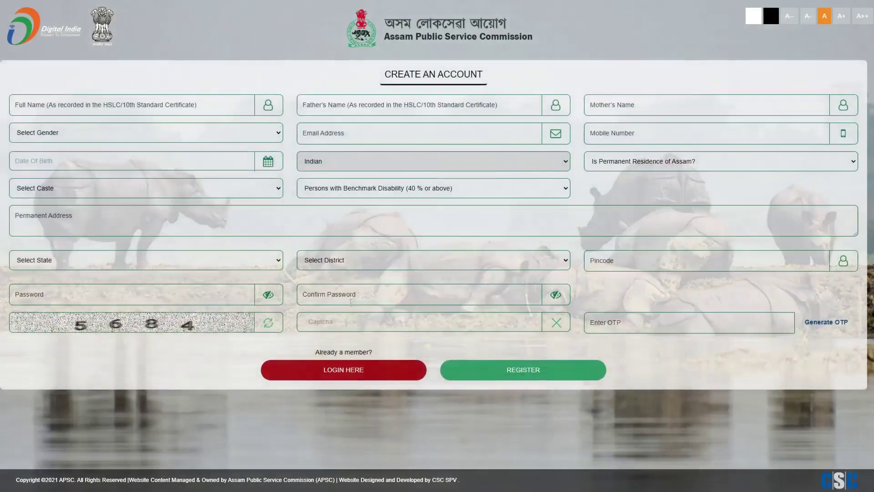
Step: Enter the applicant's full name and their mobile number
{"action": "left_click", "coordinate": [181, 103]}
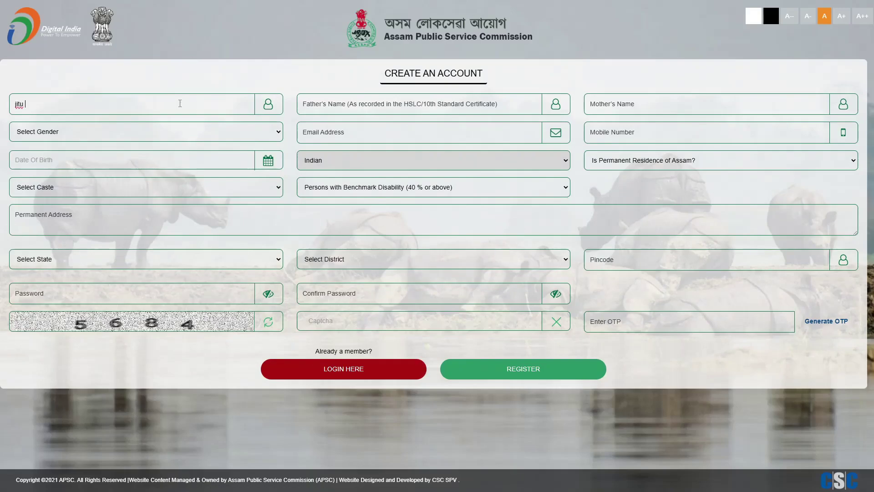
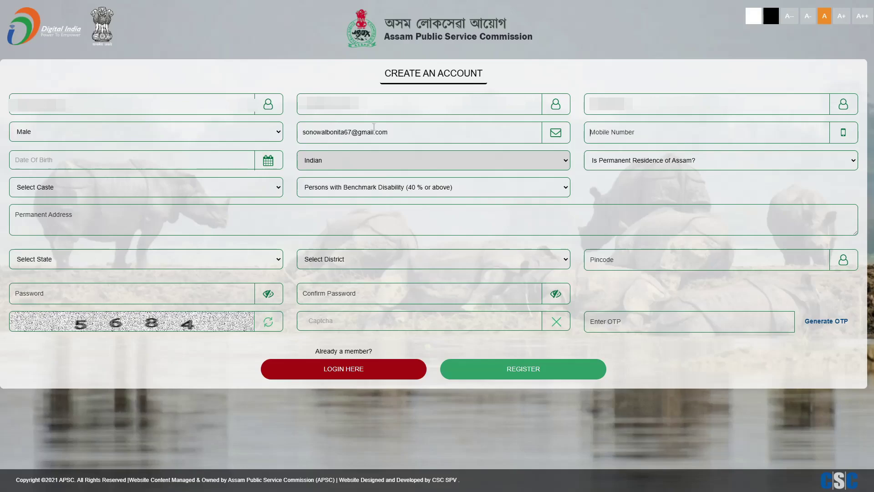
Step: Set the date of birth to 02/02/2002 in the calendar
{"action": "left_click", "coordinate": [182, 155]}
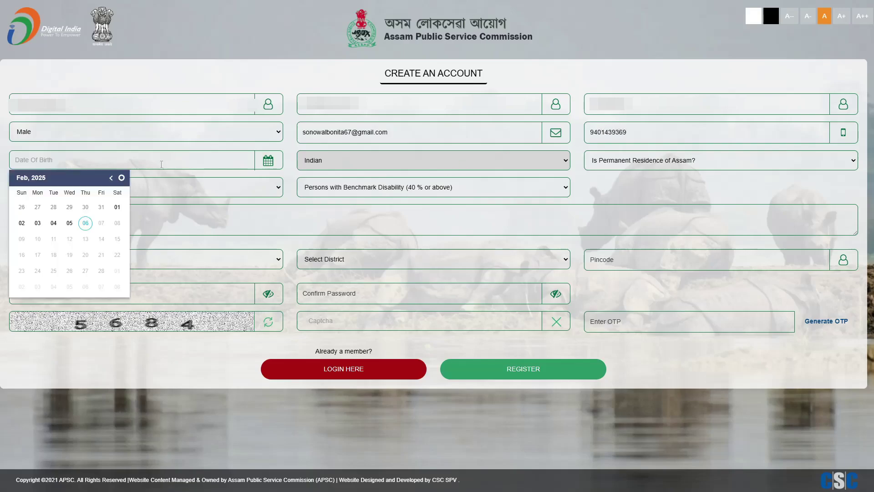
{"action": "left_click", "coordinate": [31, 178]}
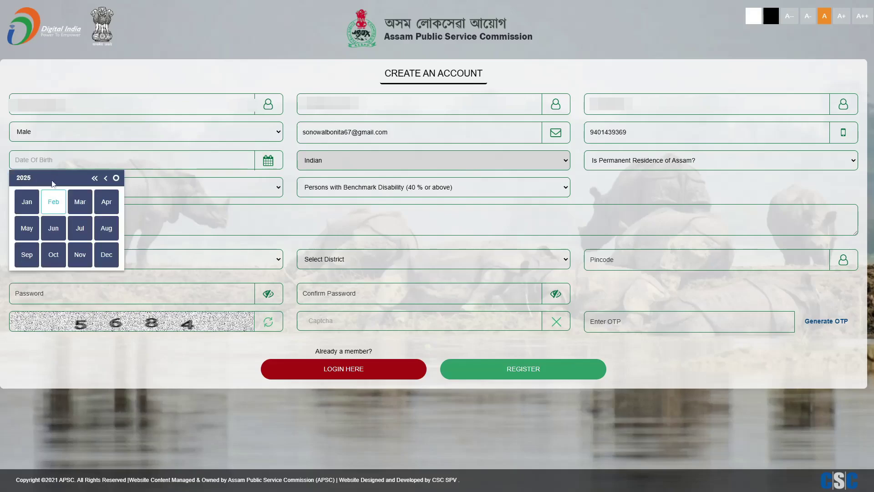
{"action": "left_click", "coordinate": [96, 178]}
{"action": "left_click", "coordinate": [74, 178]}
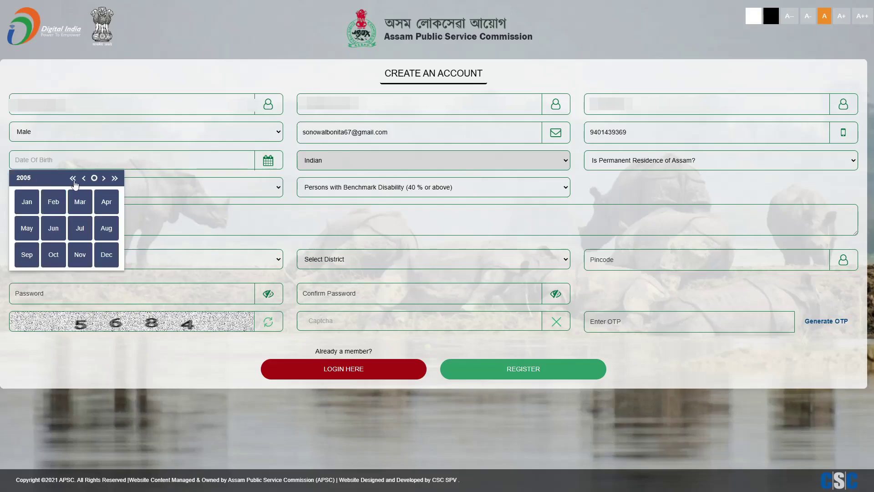
{"action": "left_click", "coordinate": [73, 179]}
{"action": "left_click", "coordinate": [104, 179]}
{"action": "left_click", "coordinate": [104, 179]}
{"action": "left_click", "coordinate": [104, 178]}
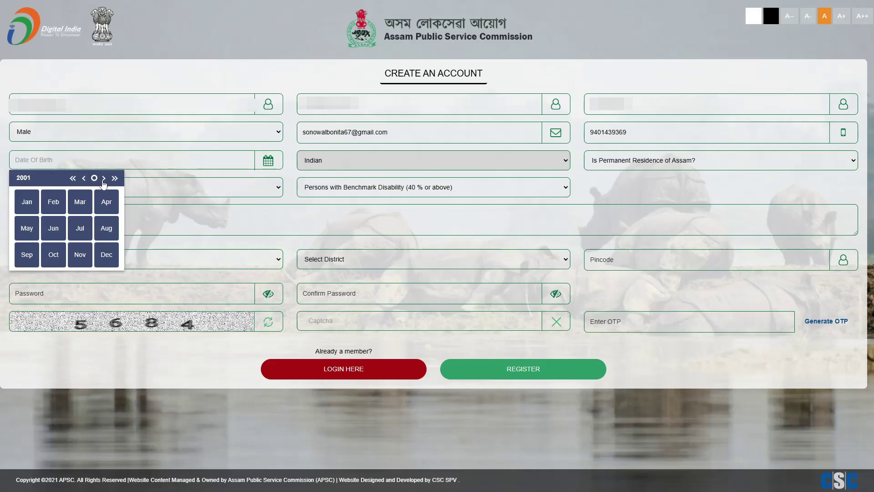
{"action": "left_click", "coordinate": [51, 207]}
{"action": "left_click", "coordinate": [115, 204]}
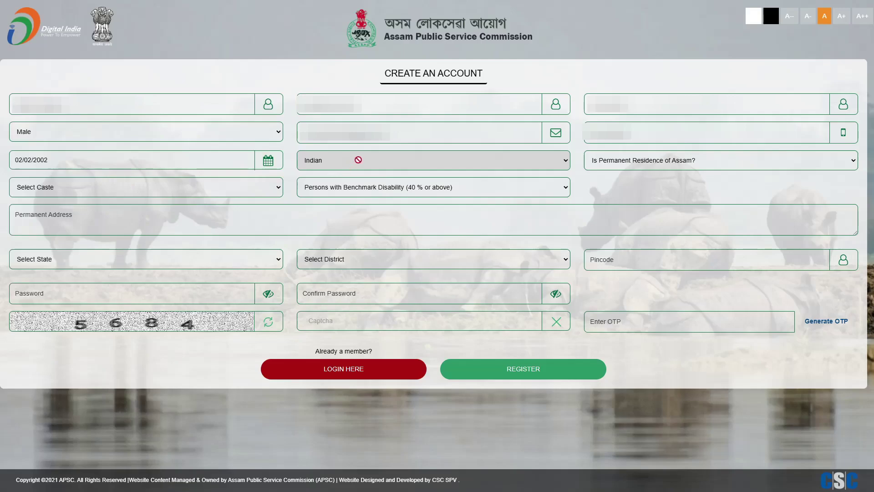
Step: Set permanent residence of Assam to Yes, caste to Scheduled Tribes Plains(STP), and benchmark disability to No
{"action": "left_click", "coordinate": [639, 164]}
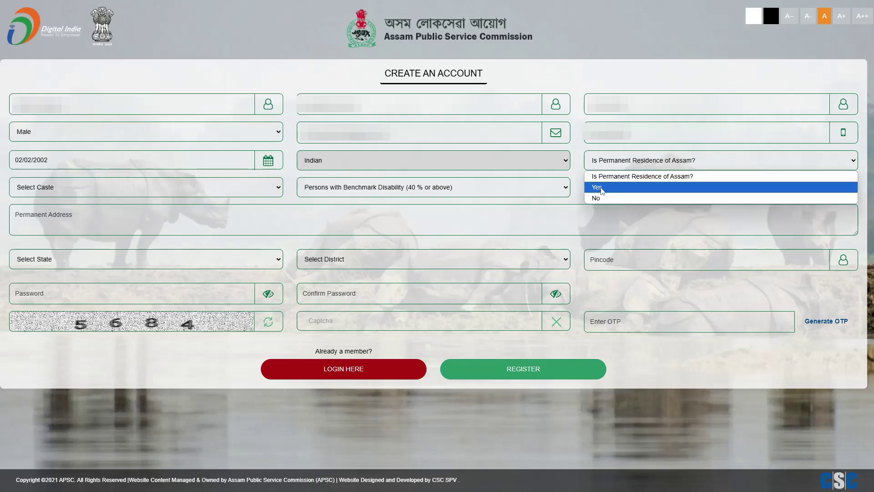
{"action": "left_click", "coordinate": [619, 187]}
{"action": "left_click", "coordinate": [209, 185]}
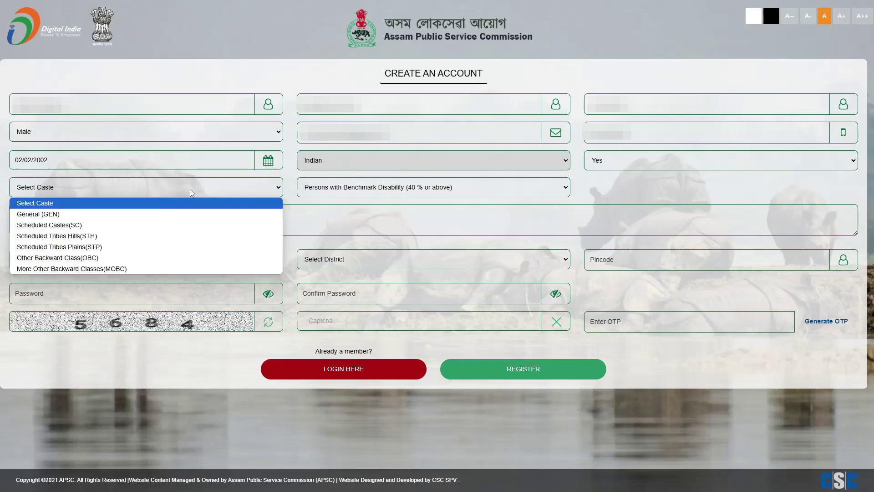
{"action": "left_click", "coordinate": [151, 248]}
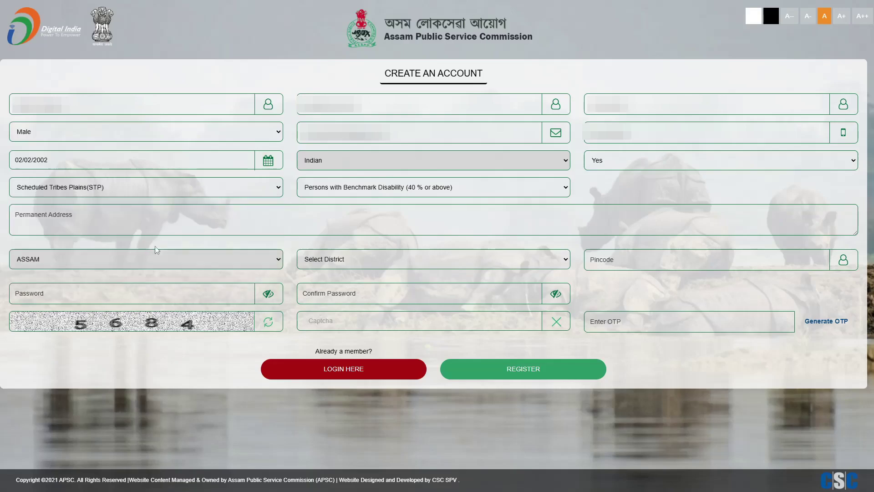
{"action": "left_click", "coordinate": [412, 194]}
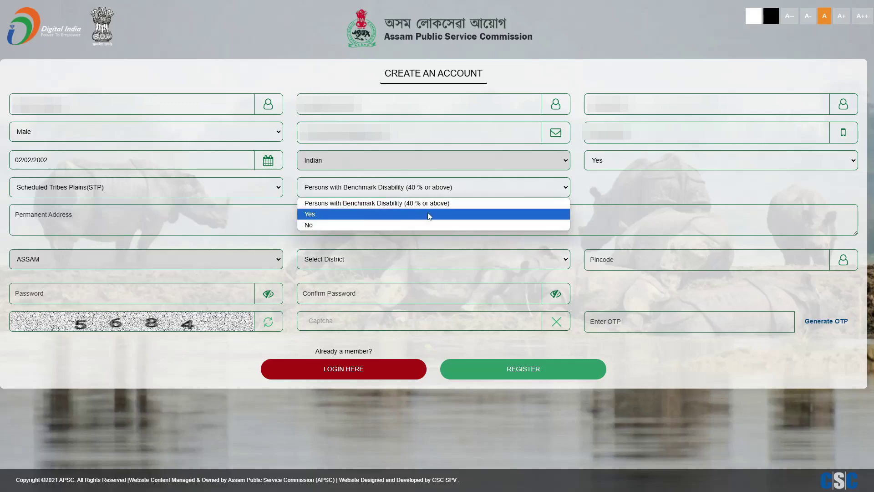
{"action": "left_click", "coordinate": [359, 225]}
Step: Enter the permanent address with district Dibrugarh and its pincode
{"action": "left_click", "coordinate": [288, 229]}
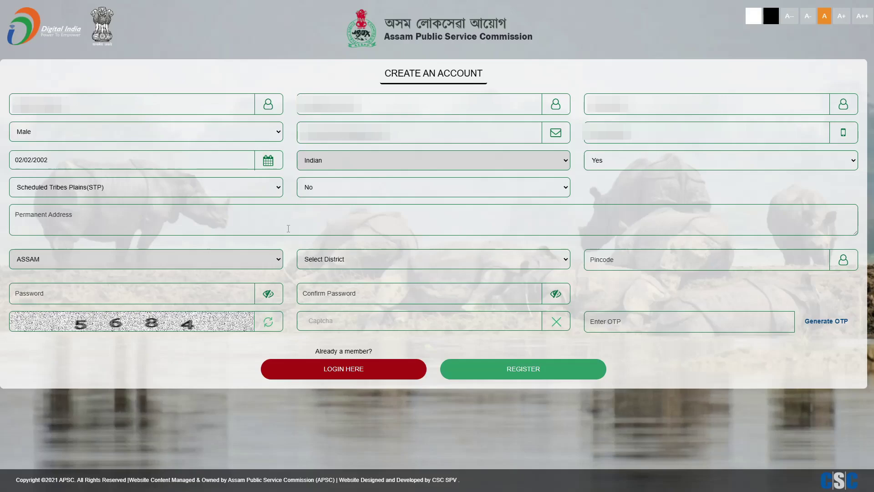
{"action": "left_click", "coordinate": [364, 260]}
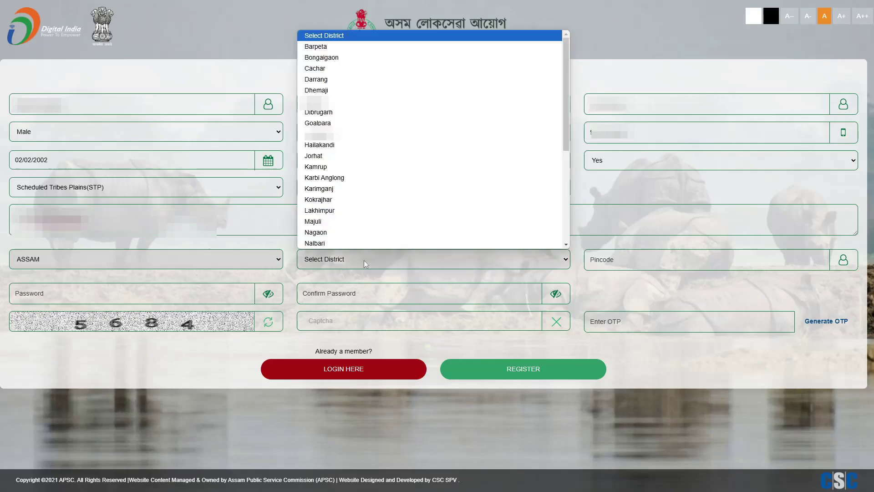
{"action": "left_click", "coordinate": [341, 114]}
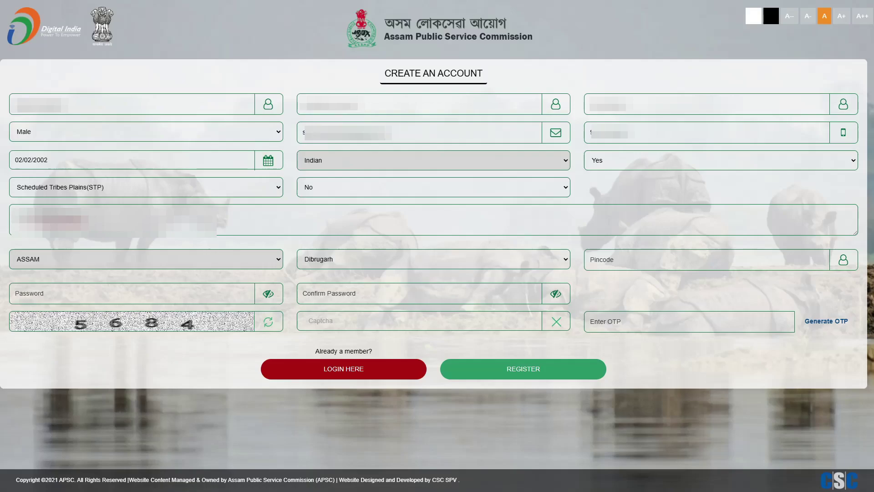
{"action": "left_click", "coordinate": [618, 259]}
{"action": "type", "text": "785675"}
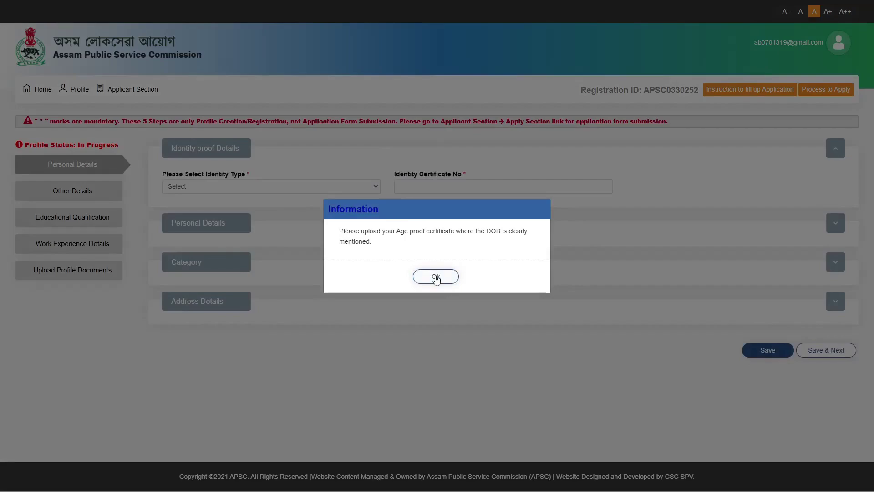
Step: Dismiss the age-proof information notice on the Personal Details page
{"action": "left_click", "coordinate": [436, 277]}
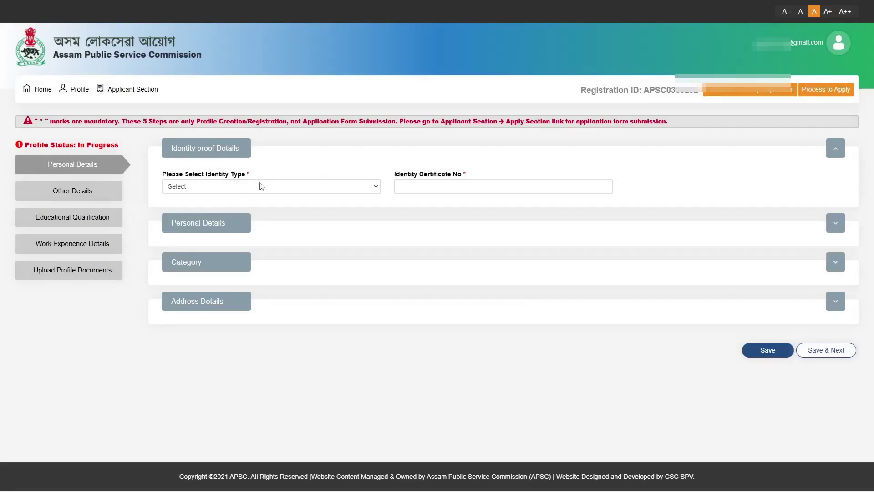
Step: Choose Aadhaar Card as identity type and enter its last four digits in both Aadhar fields
{"action": "left_click_drag", "start_coordinate": [163, 175], "coordinate": [242, 175]}
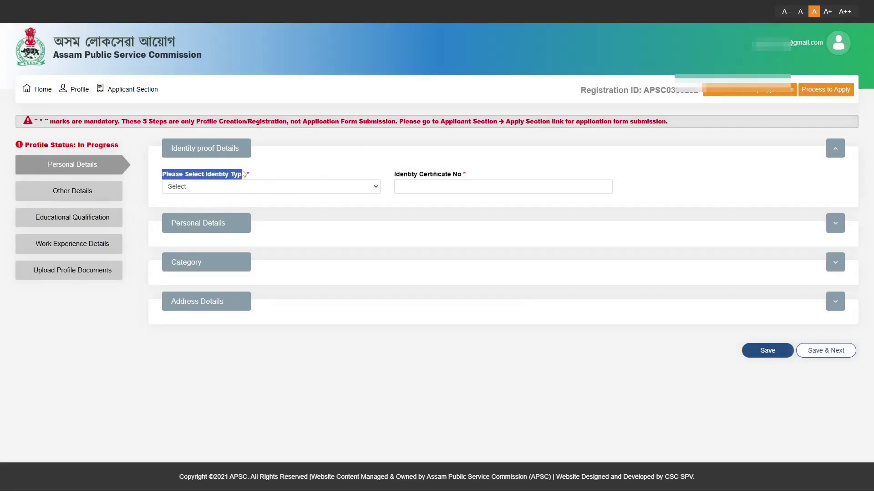
{"action": "left_click", "coordinate": [255, 184]}
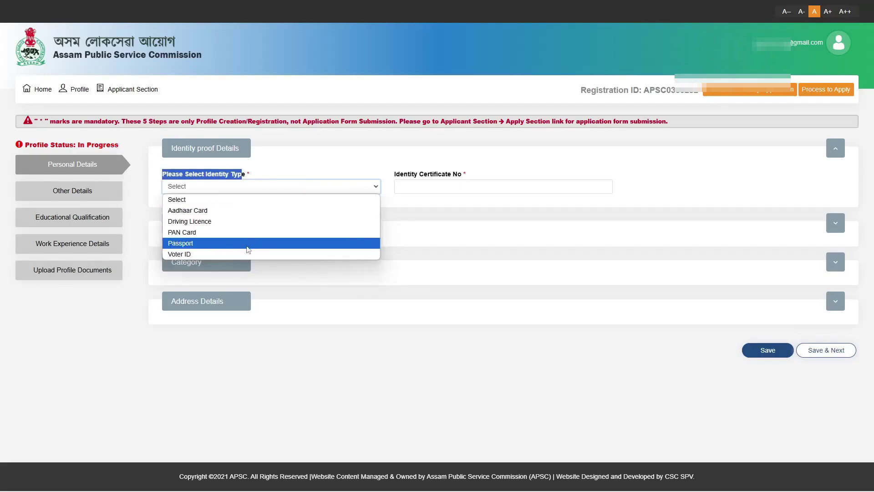
{"action": "left_click", "coordinate": [301, 213]}
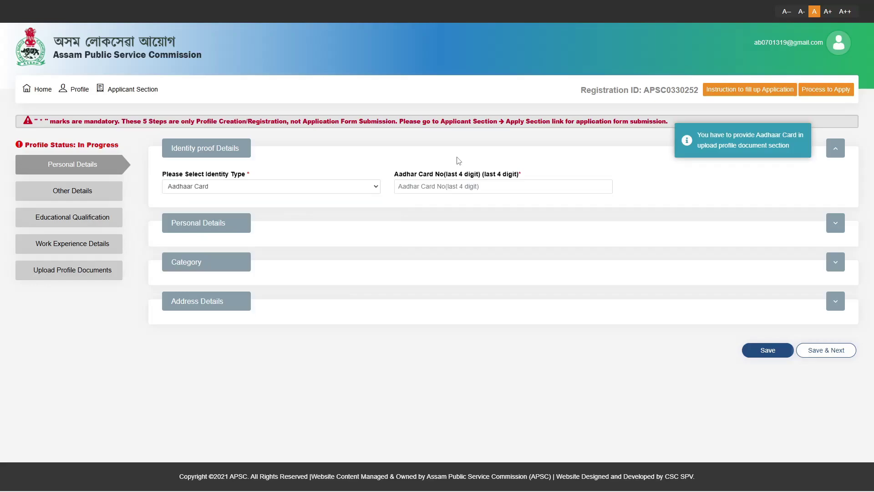
{"action": "left_click", "coordinate": [406, 186]}
{"action": "type", "text": "7621"}
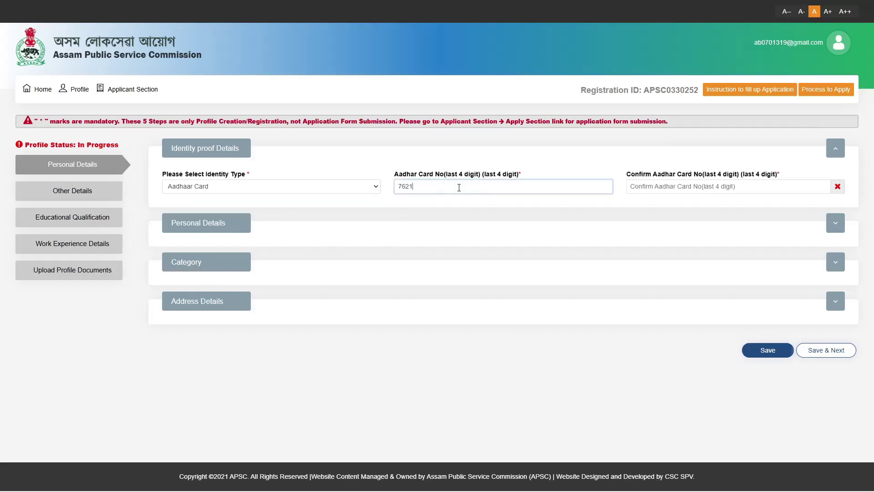
{"action": "left_click", "coordinate": [654, 186]}
{"action": "type", "text": "7621"}
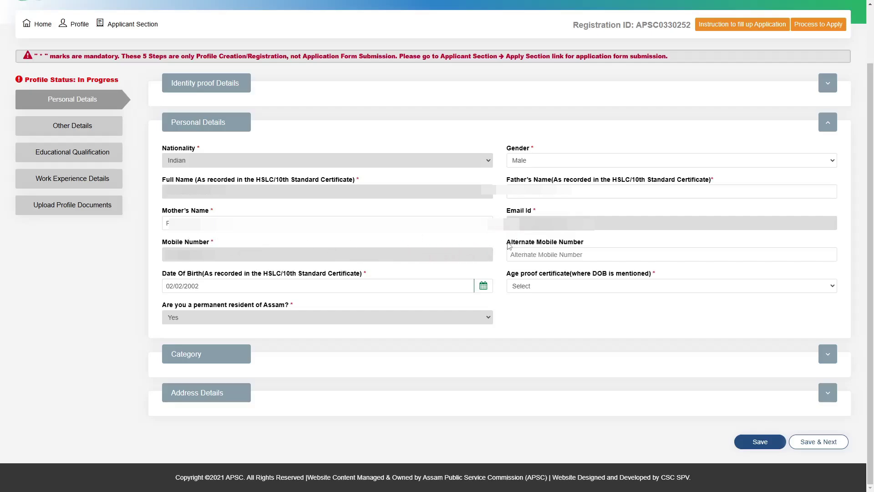
Step: Select 10th/HSLC Admit card as age proof certificate and expand the Category section
{"action": "left_click_drag", "start_coordinate": [506, 244], "coordinate": [619, 245]}
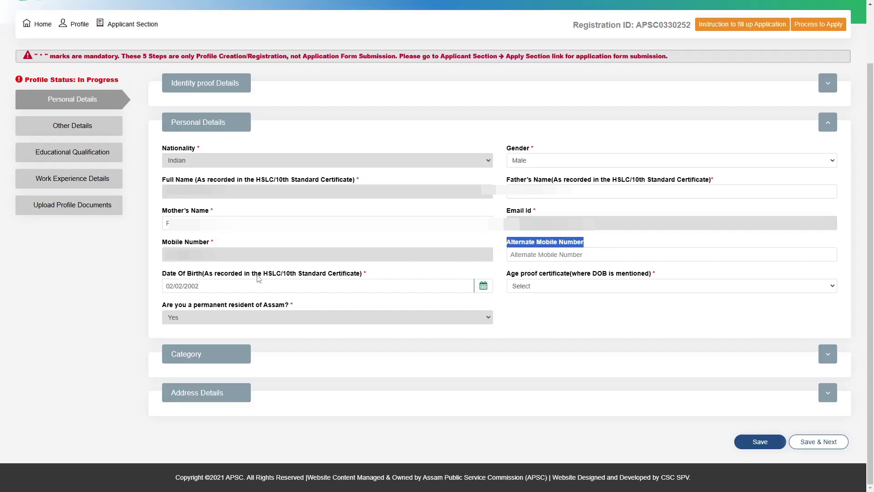
{"action": "left_click_drag", "start_coordinate": [505, 274], "coordinate": [677, 279]}
{"action": "left_click", "coordinate": [622, 286]}
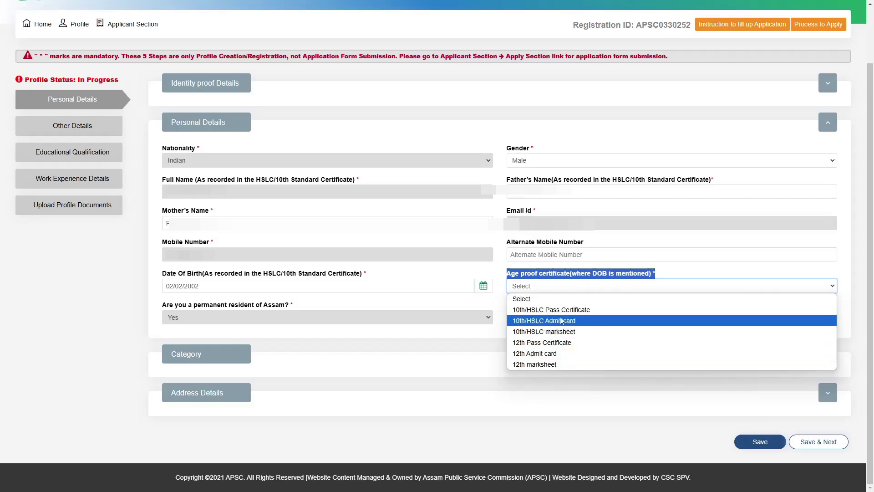
{"action": "left_click", "coordinate": [598, 320]}
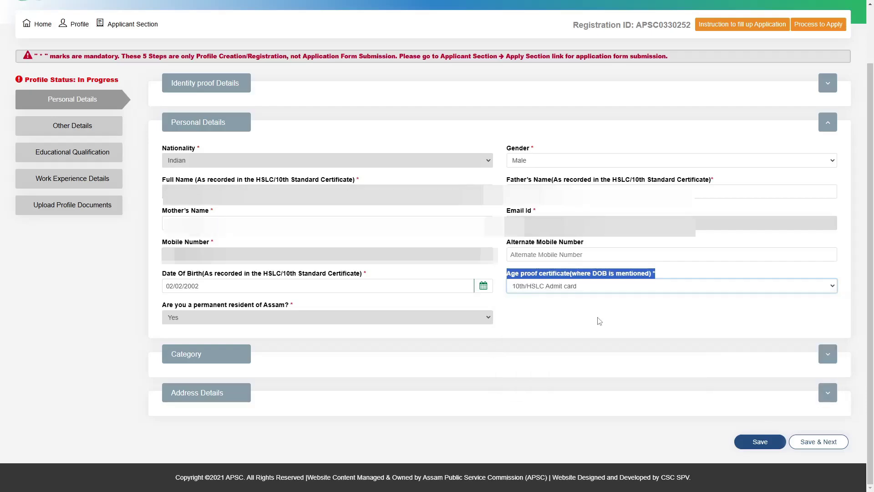
{"action": "left_click", "coordinate": [217, 356]}
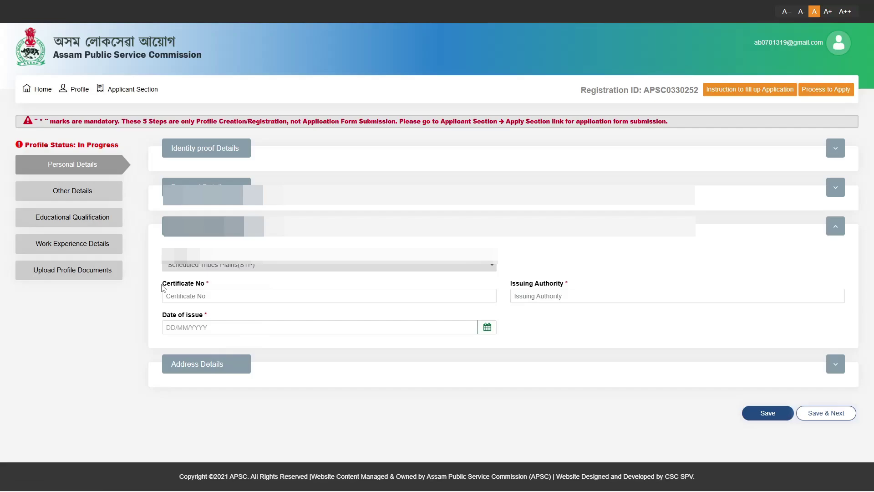
Step: Enter the caste certificate number and Deputy Commissioner as issuing authority
{"action": "left_click_drag", "start_coordinate": [162, 285], "coordinate": [210, 286]}
{"action": "left_click", "coordinate": [207, 297]}
{"action": "type", "text": "9"}
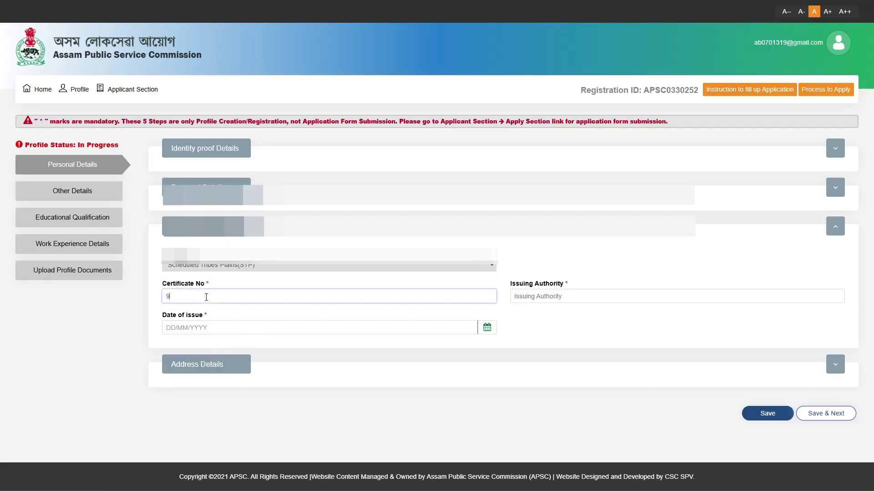
{"action": "type", "text": "000000000000000000000000000"}
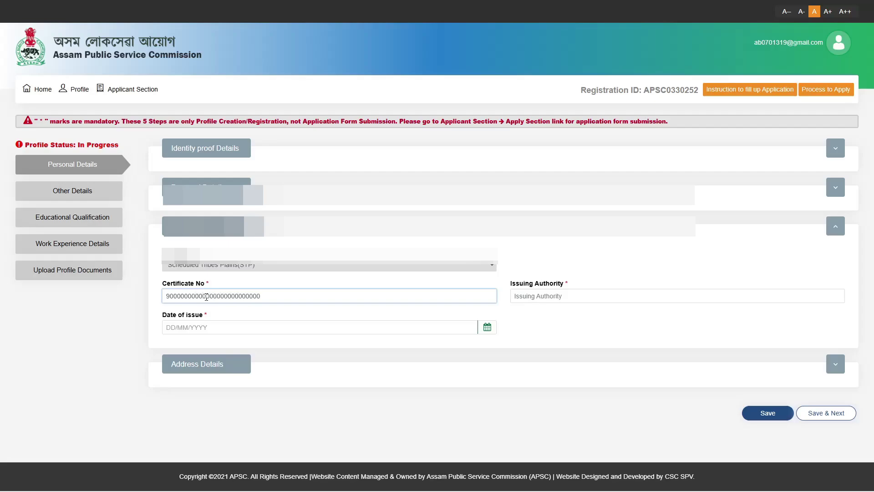
{"action": "left_click", "coordinate": [542, 238]}
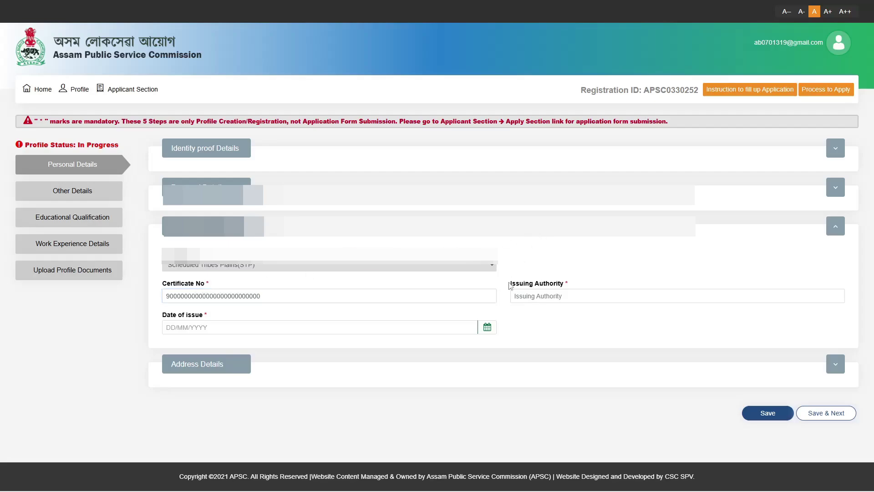
{"action": "left_click_drag", "start_coordinate": [508, 283], "coordinate": [574, 290]}
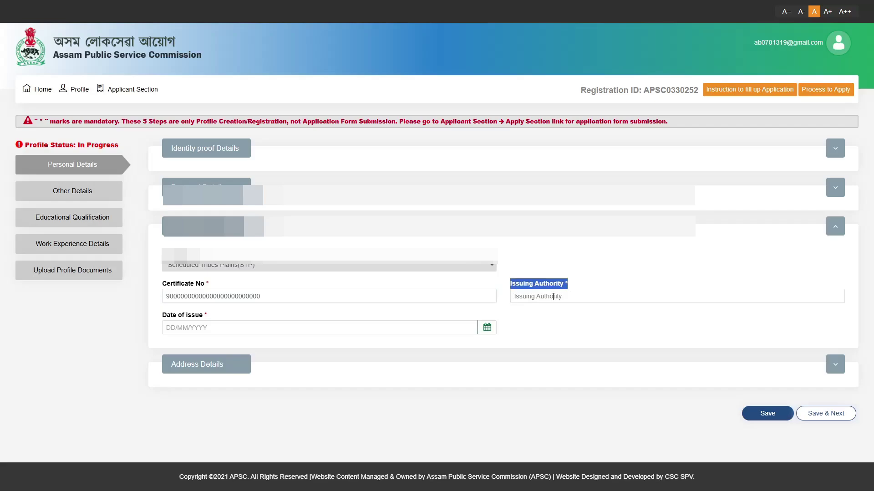
{"action": "left_click", "coordinate": [553, 297]}
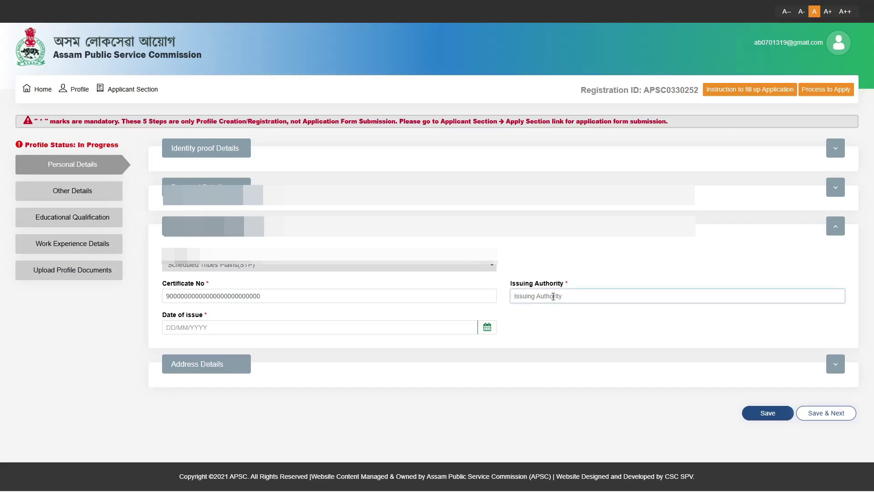
{"action": "type", "text": "Deputy Commissioner"}
Step: Set the certificate issue date to 25/02/2022 and expand Address Details
{"action": "left_click_drag", "start_coordinate": [162, 314], "coordinate": [204, 316]}
{"action": "left_click", "coordinate": [191, 328]}
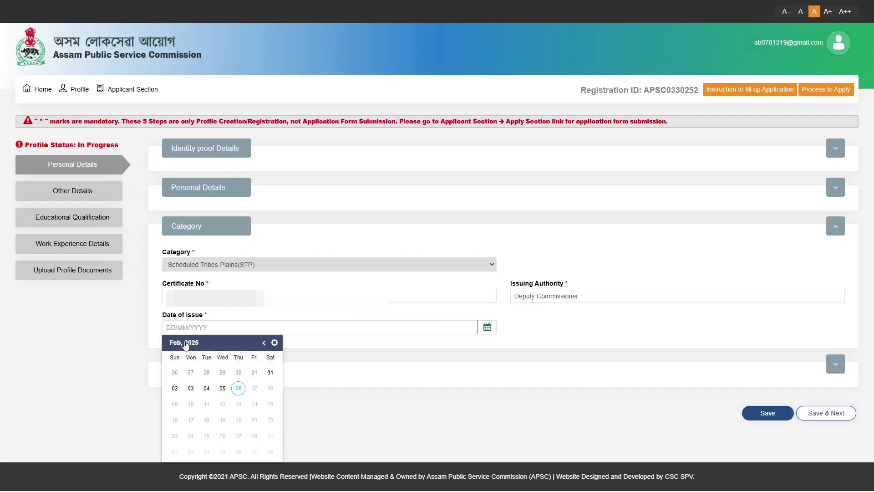
{"action": "left_click", "coordinate": [184, 343]}
{"action": "left_click", "coordinate": [175, 344]}
{"action": "left_click", "coordinate": [257, 344]}
{"action": "left_click", "coordinate": [209, 368]}
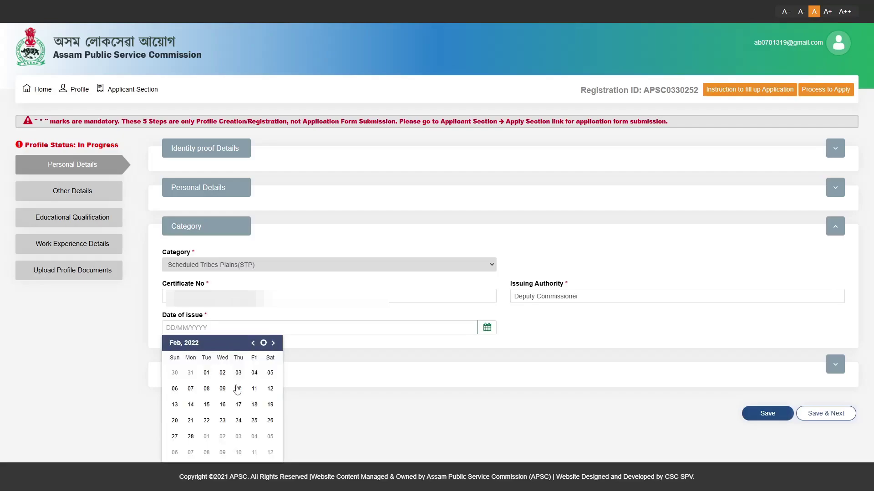
{"action": "left_click", "coordinate": [254, 421]}
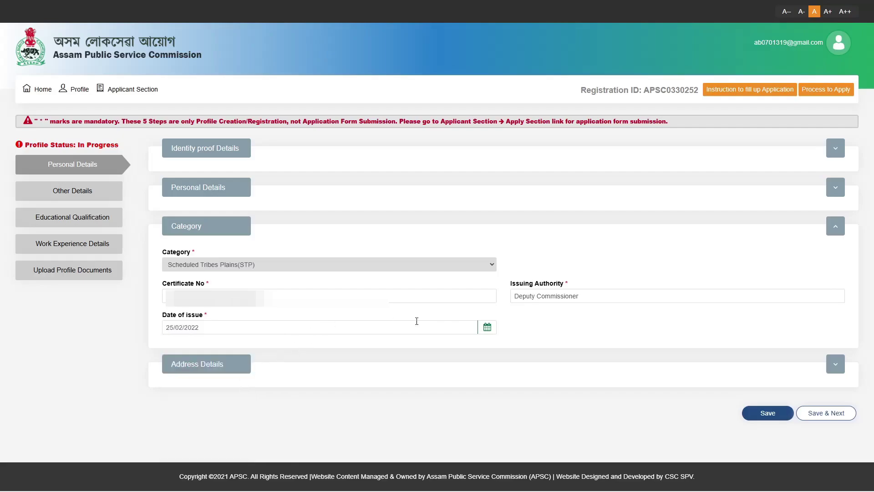
{"action": "left_click", "coordinate": [240, 367]}
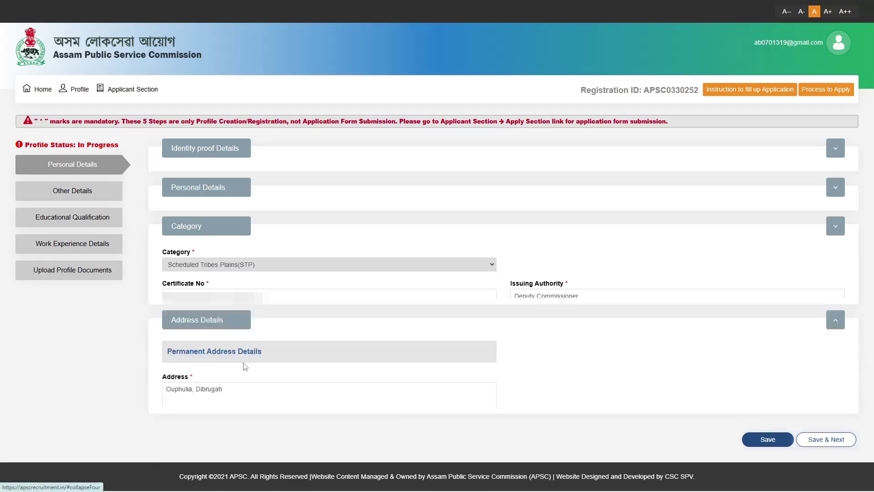
Step: Save the personal details, then Save & Next to the Other Details form
{"action": "scroll", "coordinate": [300, 323], "scroll_direction": "down", "scroll_amount": 1}
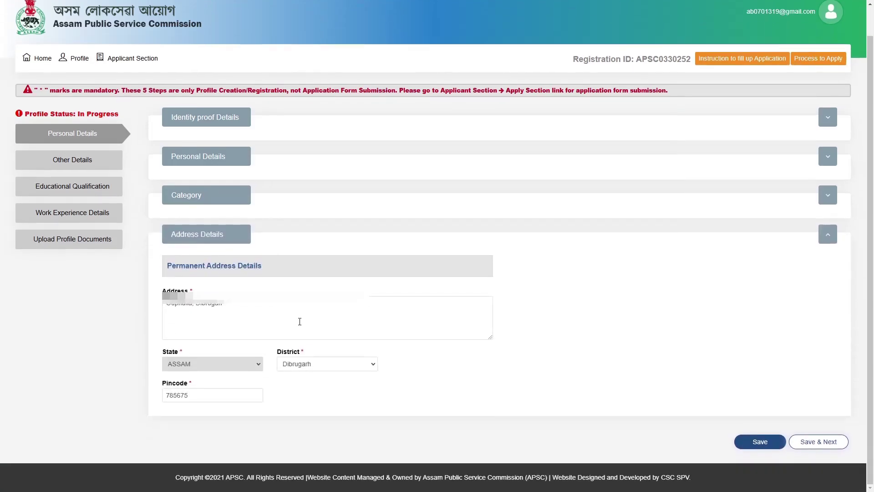
{"action": "left_click", "coordinate": [760, 440]}
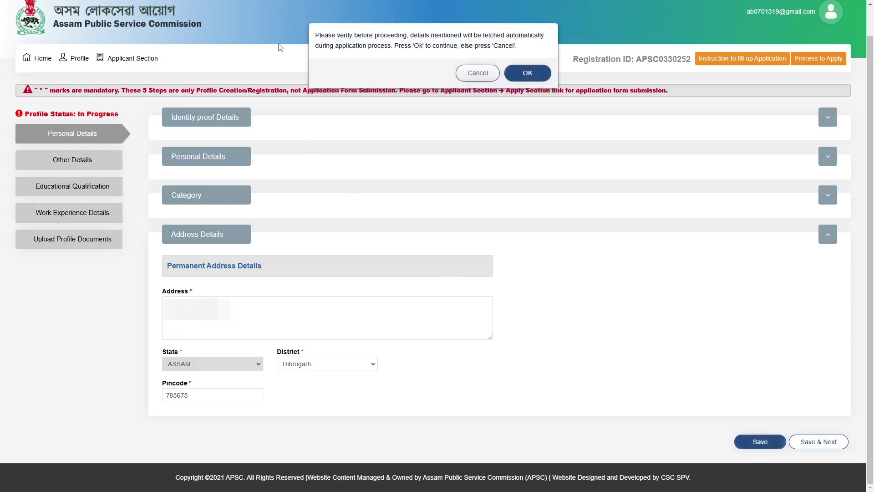
{"action": "key", "text": "Return"}
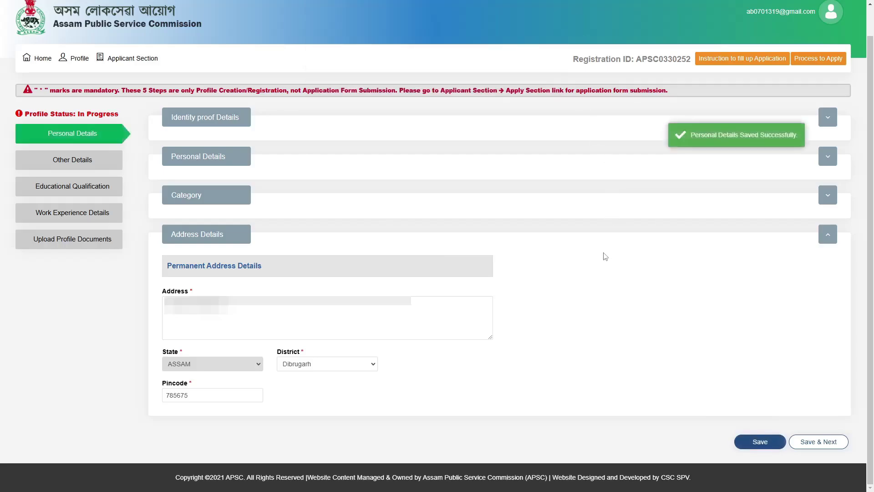
{"action": "left_click", "coordinate": [810, 441]}
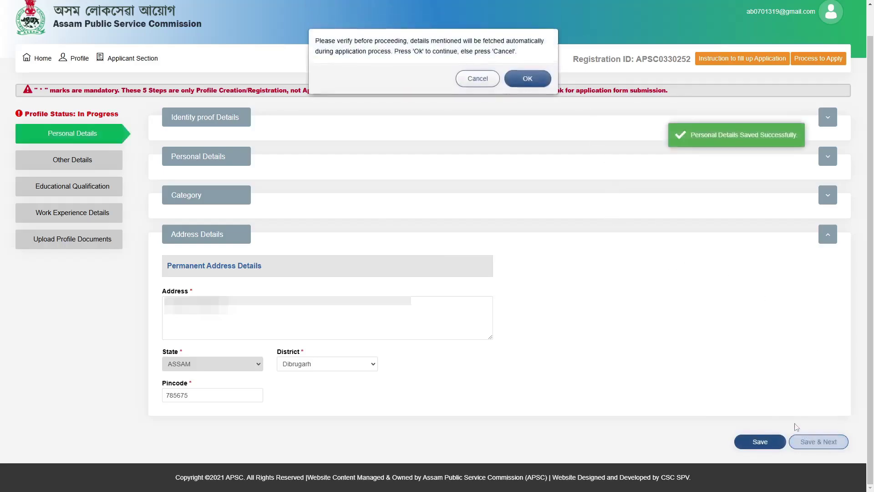
{"action": "left_click", "coordinate": [528, 73]}
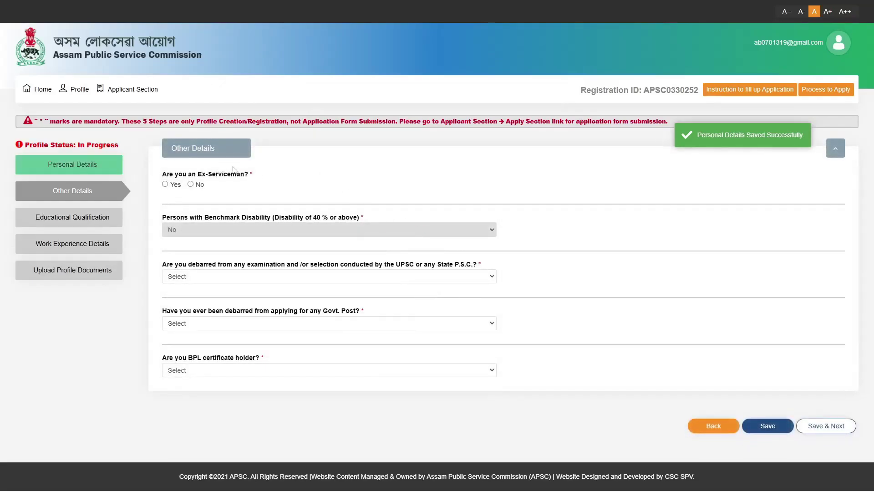
Step: Answer No to Ex-Serviceman, examination debarment, and Govt. post debarment questions
{"action": "left_click_drag", "start_coordinate": [251, 183], "coordinate": [155, 179]}
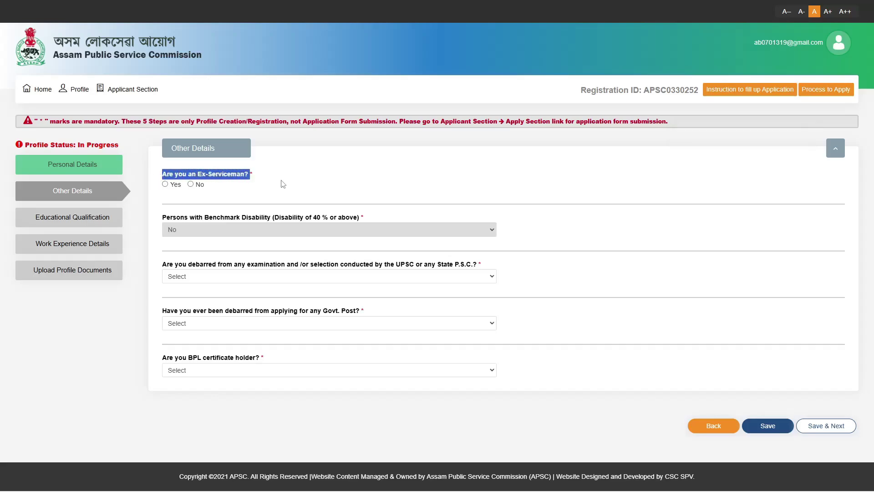
{"action": "left_click", "coordinate": [190, 185]}
{"action": "left_click", "coordinate": [309, 178]}
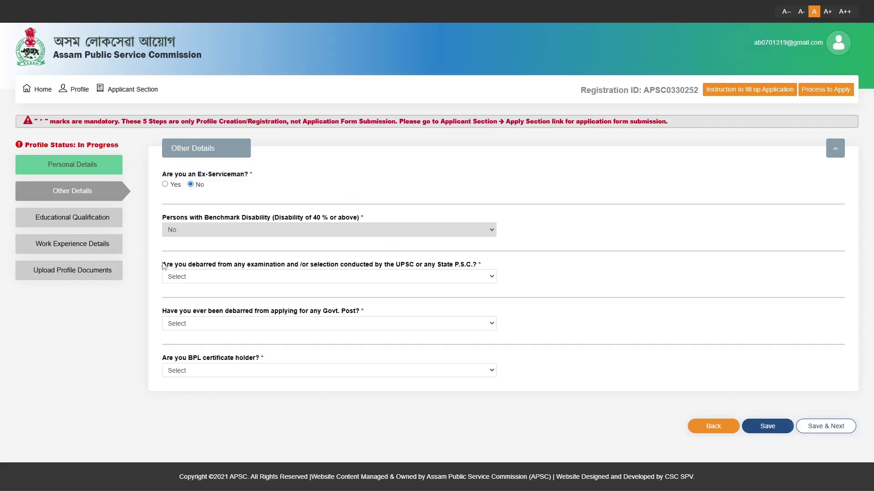
{"action": "left_click_drag", "start_coordinate": [163, 266], "coordinate": [498, 266]}
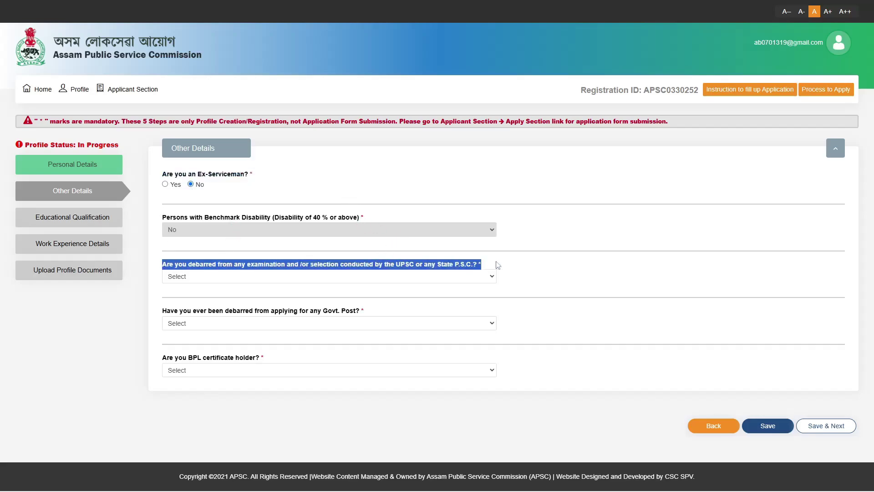
{"action": "left_click", "coordinate": [290, 279]}
{"action": "left_click", "coordinate": [304, 311]}
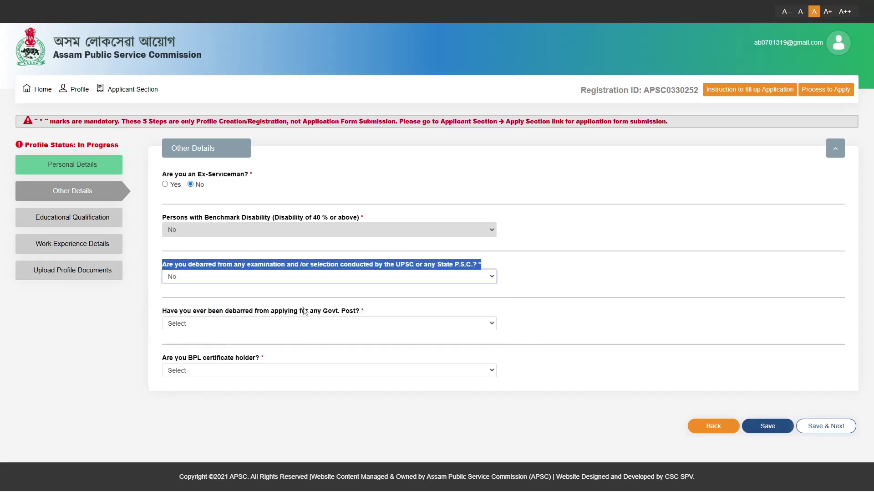
{"action": "left_click", "coordinate": [542, 266]}
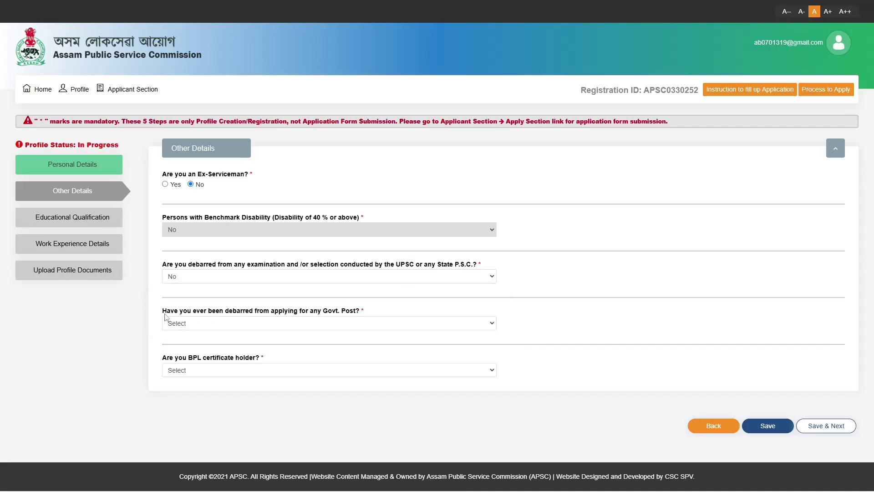
{"action": "left_click_drag", "start_coordinate": [165, 315], "coordinate": [376, 313]}
{"action": "left_click", "coordinate": [347, 324]}
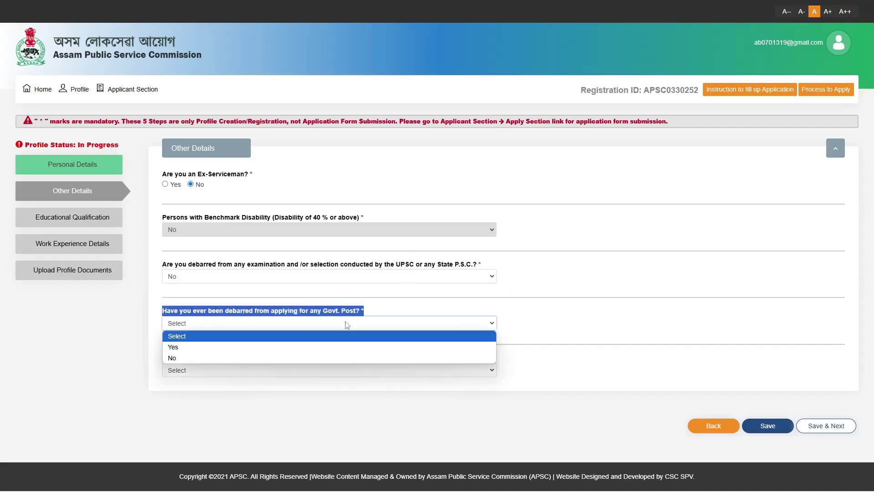
{"action": "left_click", "coordinate": [224, 357]}
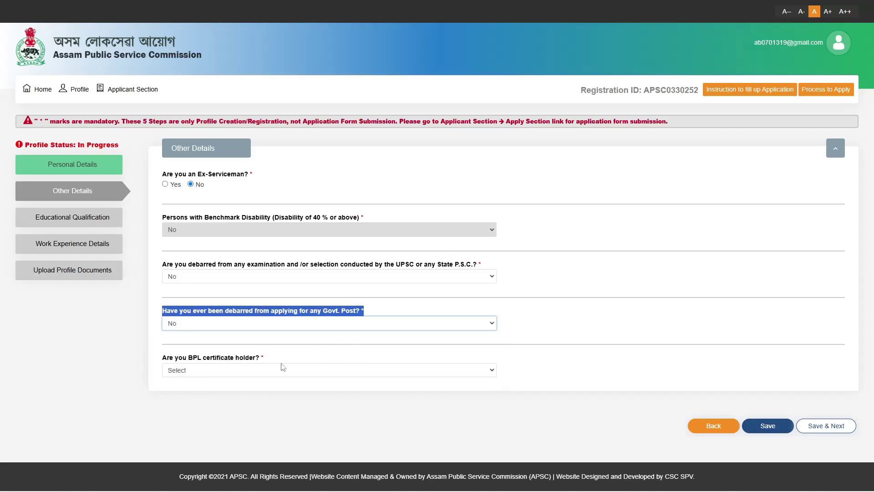
Step: Answer Yes to BPL certificate holder, save, and continue to Educational Qualification
{"action": "left_click_drag", "start_coordinate": [263, 358], "coordinate": [159, 359]}
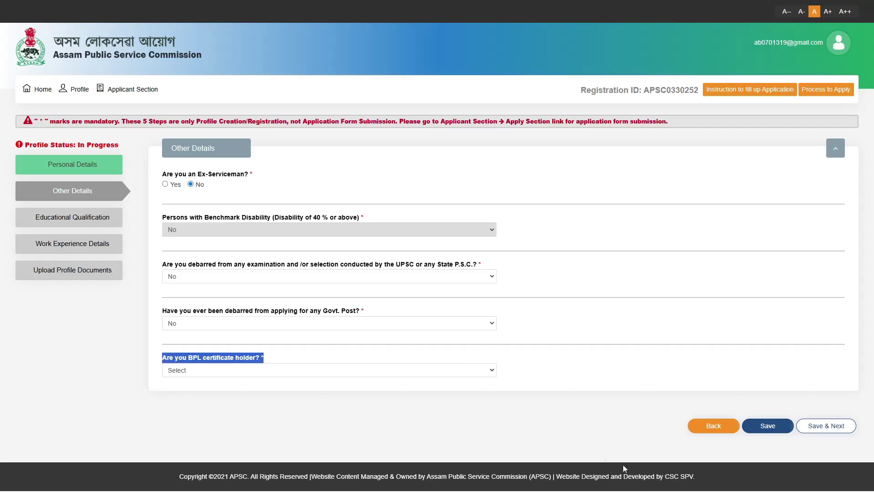
{"action": "left_click", "coordinate": [199, 371]}
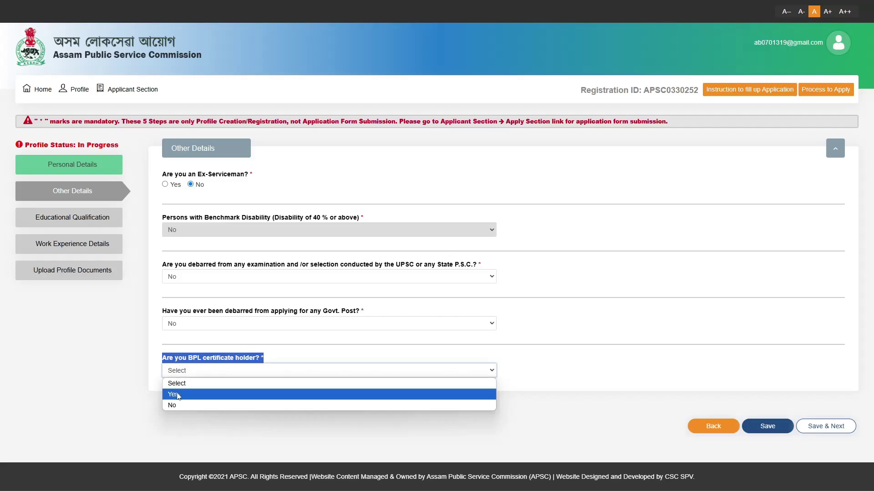
{"action": "left_click", "coordinate": [211, 394]}
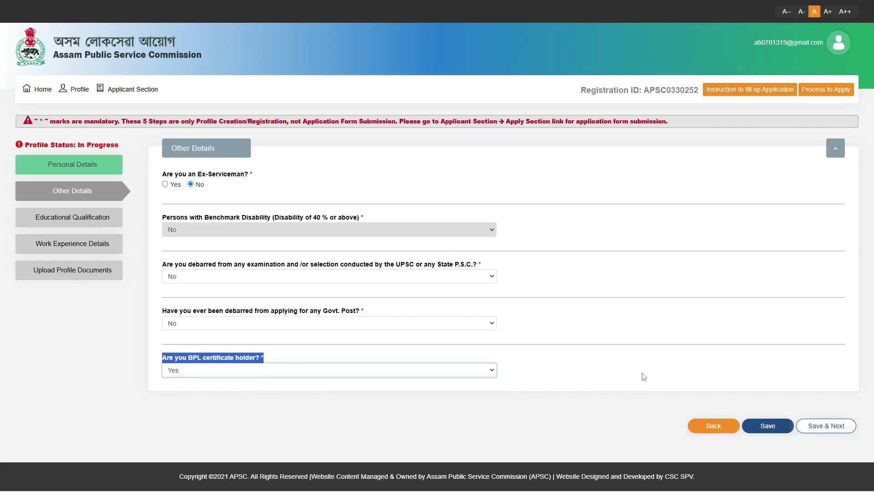
{"action": "left_click", "coordinate": [769, 427]}
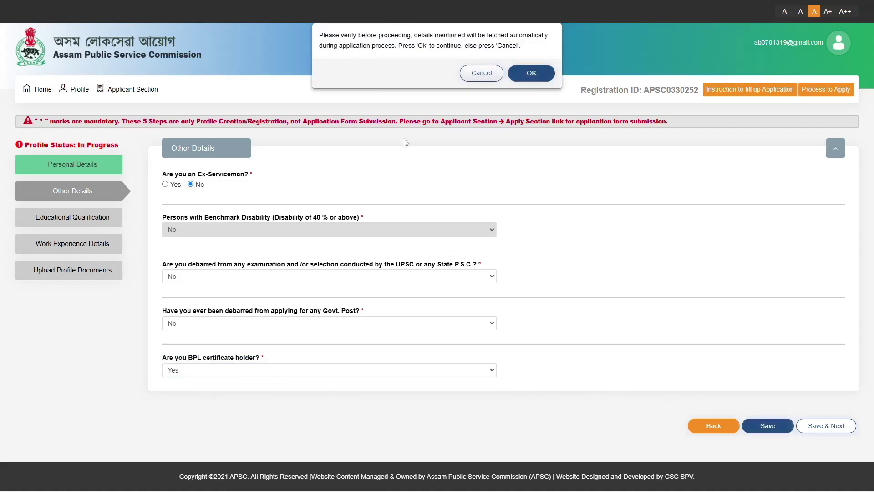
{"action": "left_click", "coordinate": [527, 75]}
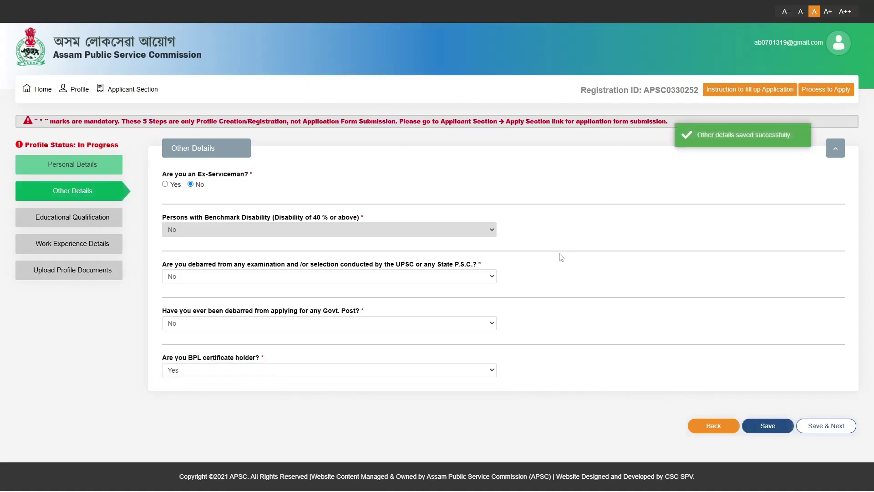
{"action": "left_click", "coordinate": [850, 426]}
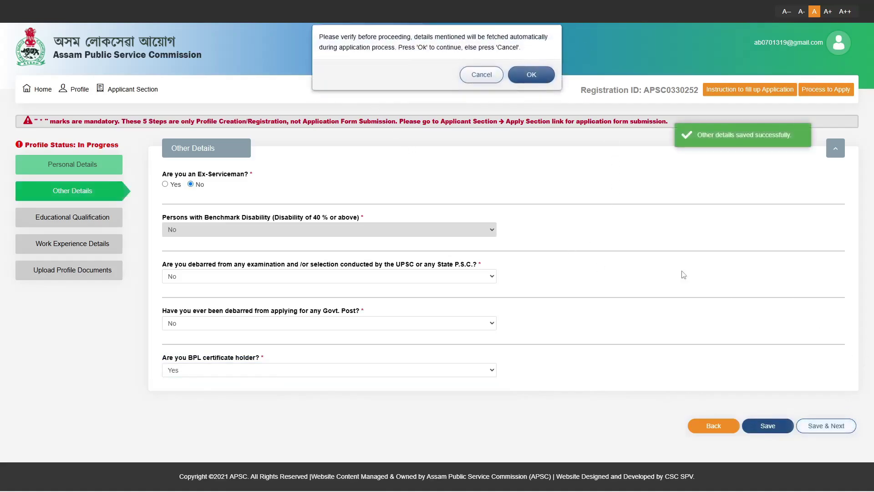
{"action": "left_click", "coordinate": [530, 73]}
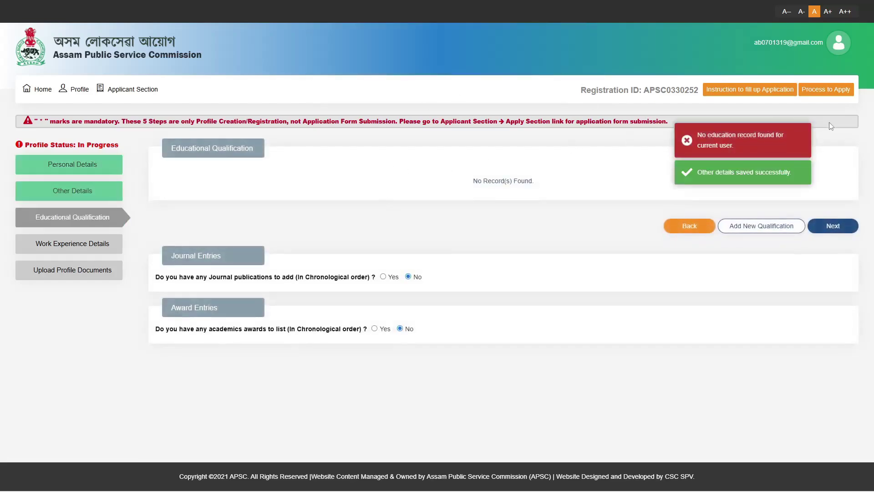
Step: Dismiss the no-education-record notice and start a new educational qualification entry
{"action": "left_click", "coordinate": [689, 145]}
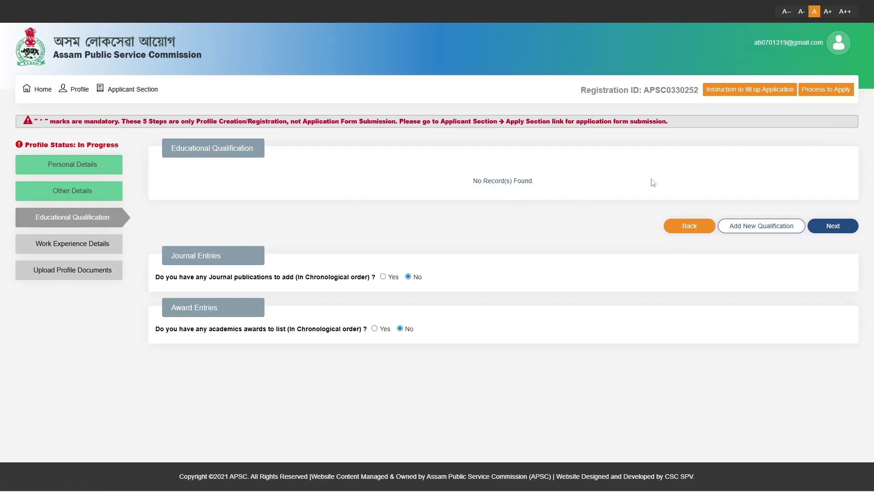
{"action": "left_click", "coordinate": [745, 224]}
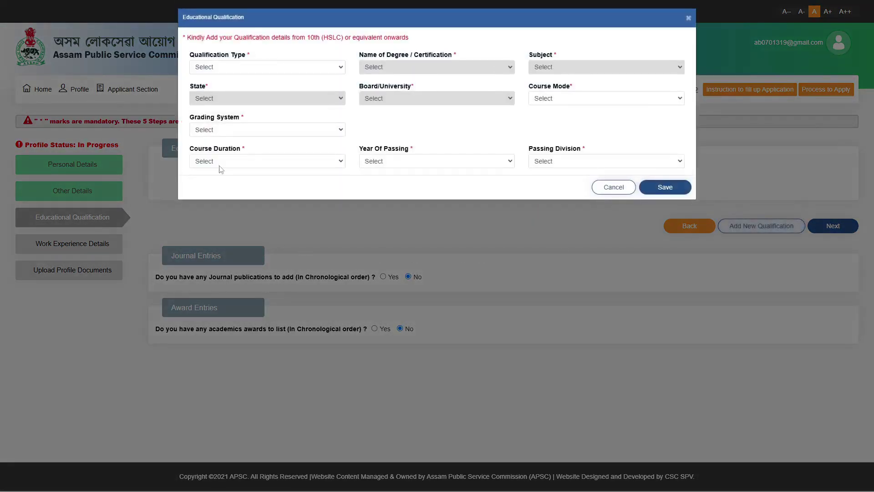
Step: Set qualification type 10th, degree name 10th and subject 10th Subjects
{"action": "left_click_drag", "start_coordinate": [191, 55], "coordinate": [267, 58]}
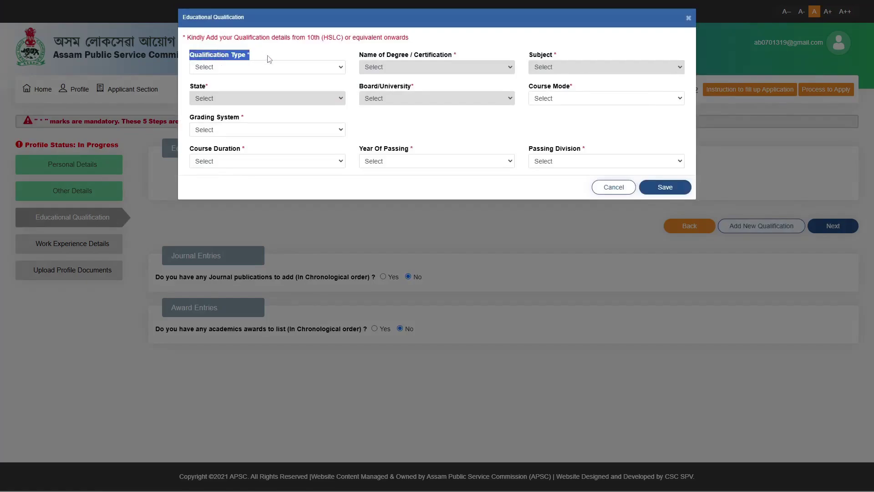
{"action": "left_click", "coordinate": [243, 69]}
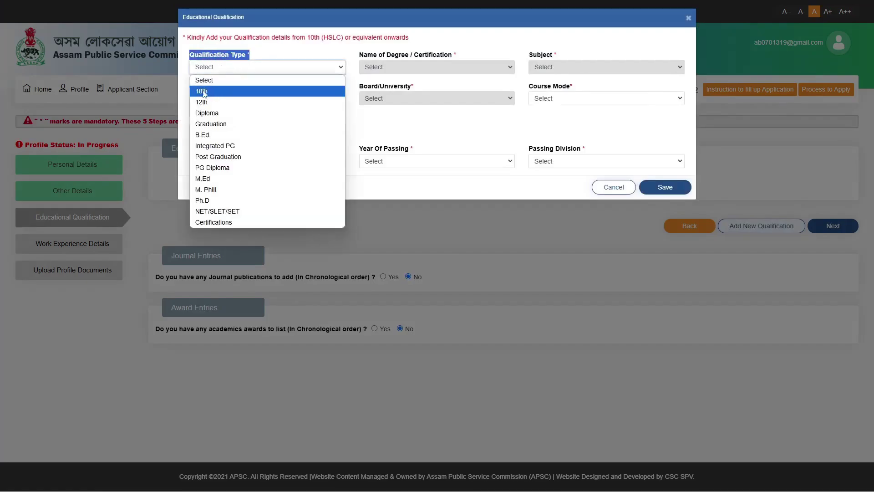
{"action": "left_click", "coordinate": [293, 94]}
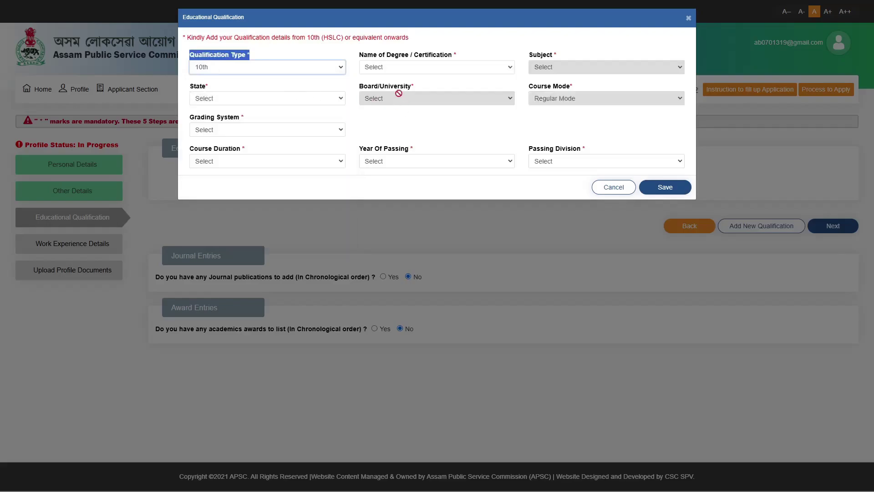
{"action": "left_click_drag", "start_coordinate": [357, 55], "coordinate": [471, 55]}
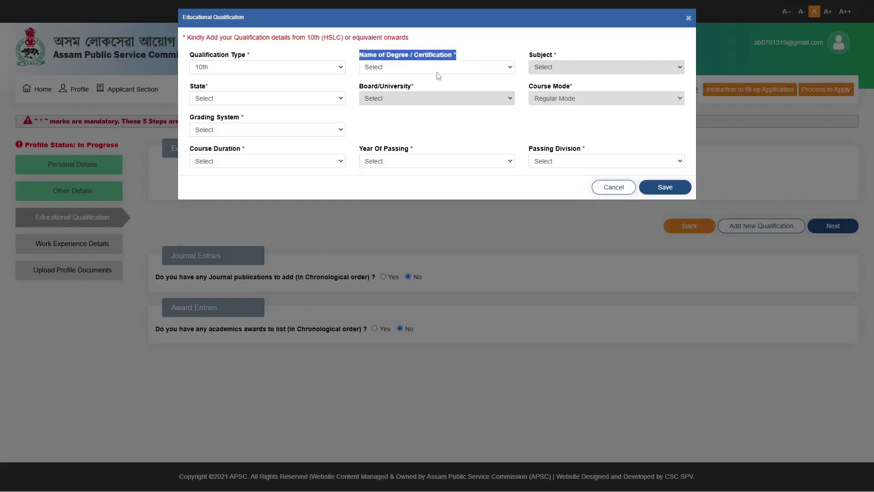
{"action": "left_click", "coordinate": [437, 68]}
{"action": "left_click", "coordinate": [422, 92]}
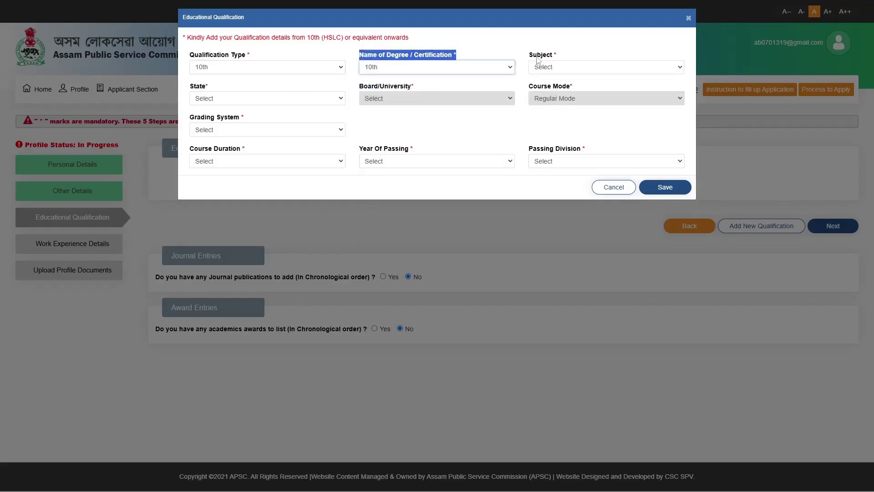
{"action": "left_click_drag", "start_coordinate": [528, 55], "coordinate": [556, 54]}
{"action": "left_click", "coordinate": [551, 67]}
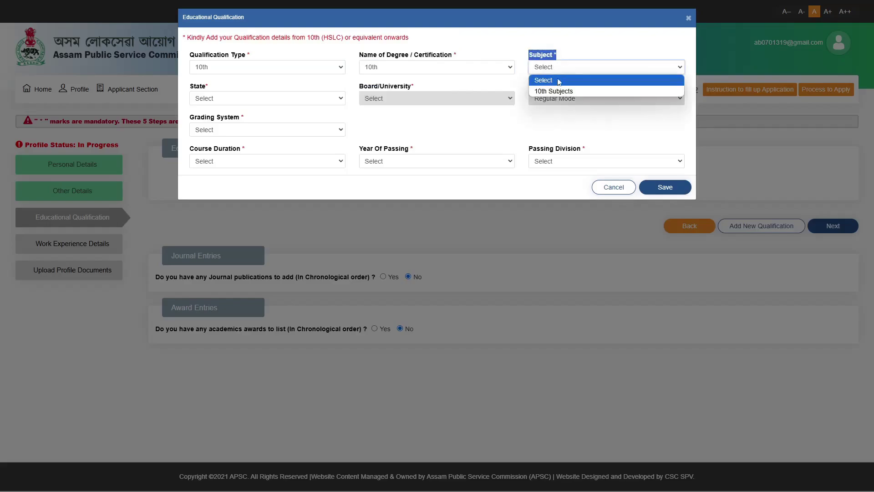
{"action": "left_click", "coordinate": [550, 91]}
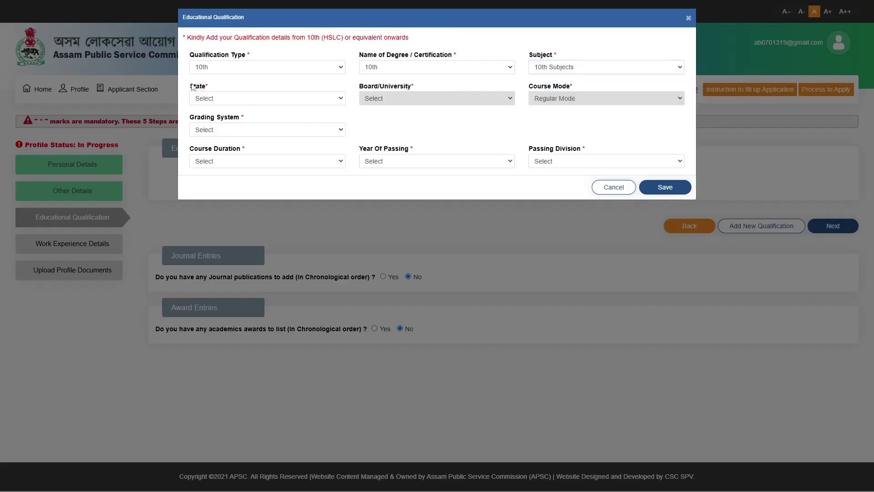
Step: Set the state to ASSAM and the board to SEBA
{"action": "left_click_drag", "start_coordinate": [190, 86], "coordinate": [208, 100]}
{"action": "left_click", "coordinate": [208, 98]}
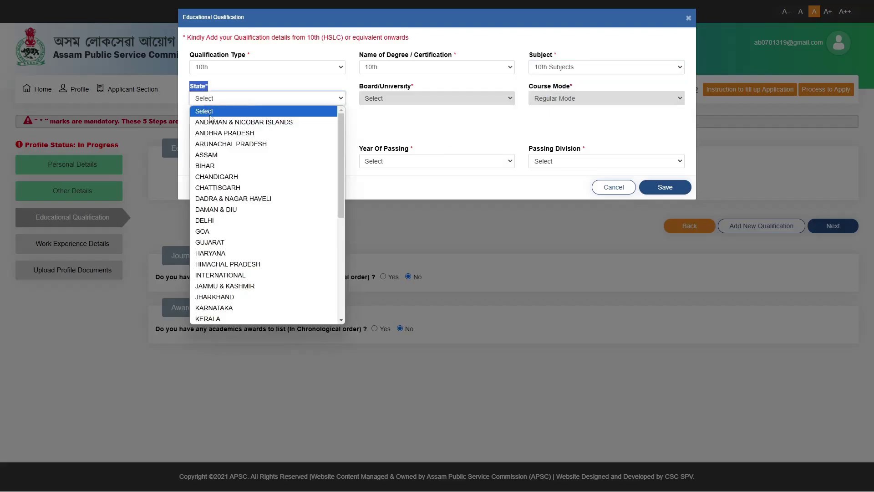
{"action": "left_click", "coordinate": [215, 161]}
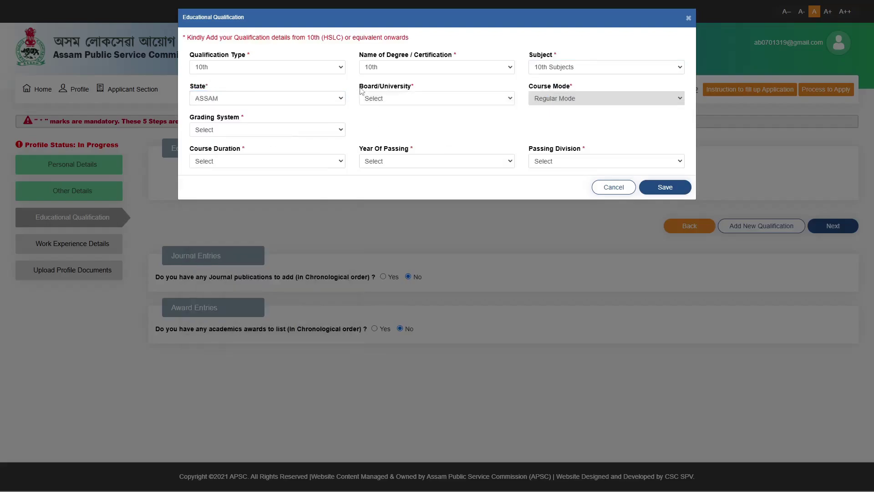
{"action": "left_click_drag", "start_coordinate": [361, 90], "coordinate": [433, 90]}
{"action": "left_click", "coordinate": [412, 99]}
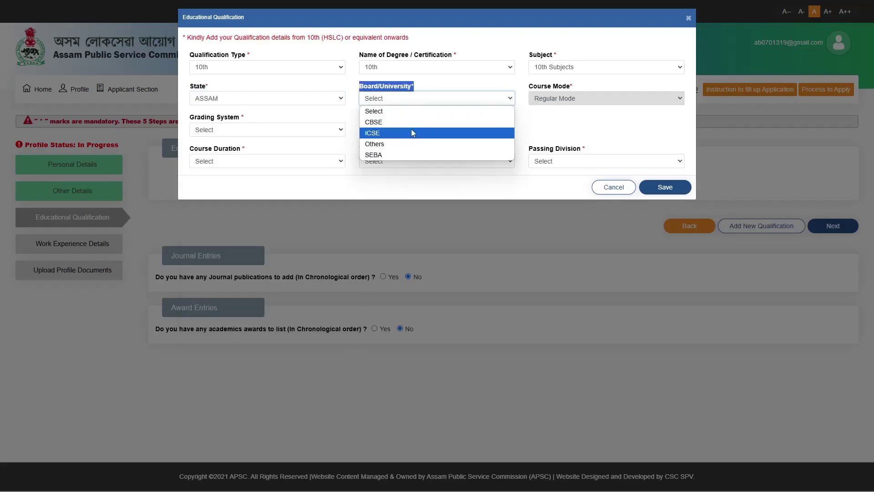
{"action": "left_click", "coordinate": [391, 155]}
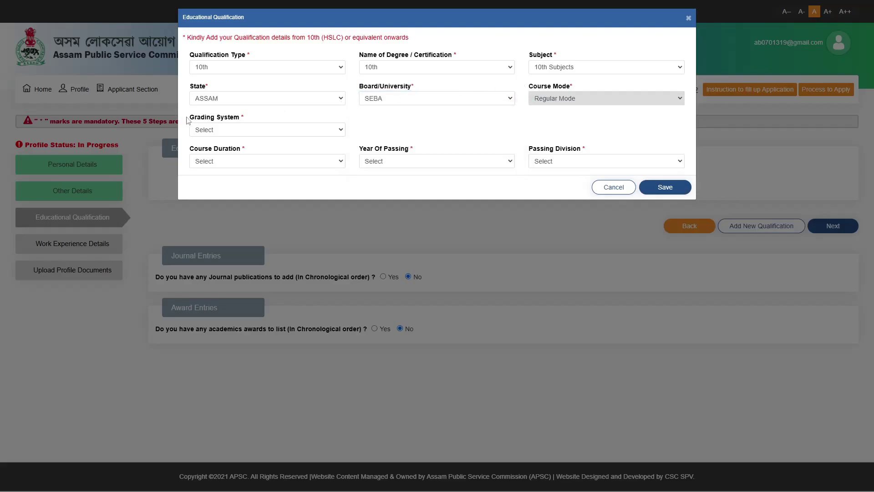
{"action": "left_click_drag", "start_coordinate": [187, 120], "coordinate": [276, 121]}
{"action": "left_click", "coordinate": [255, 132]}
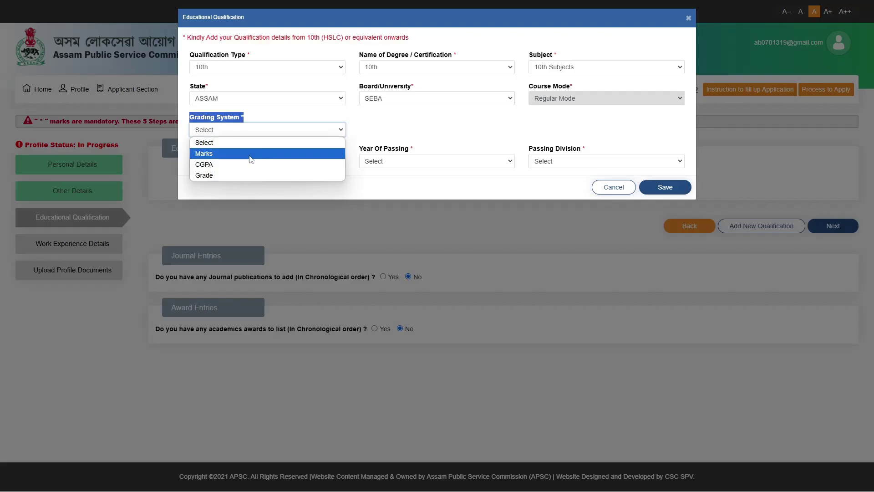
Step: Grade the 10th by Marks: 370 obtained out of 600 total
{"action": "left_click", "coordinate": [251, 155]}
{"action": "left_click_drag", "start_coordinate": [358, 122], "coordinate": [423, 124]}
{"action": "left_click", "coordinate": [409, 129]}
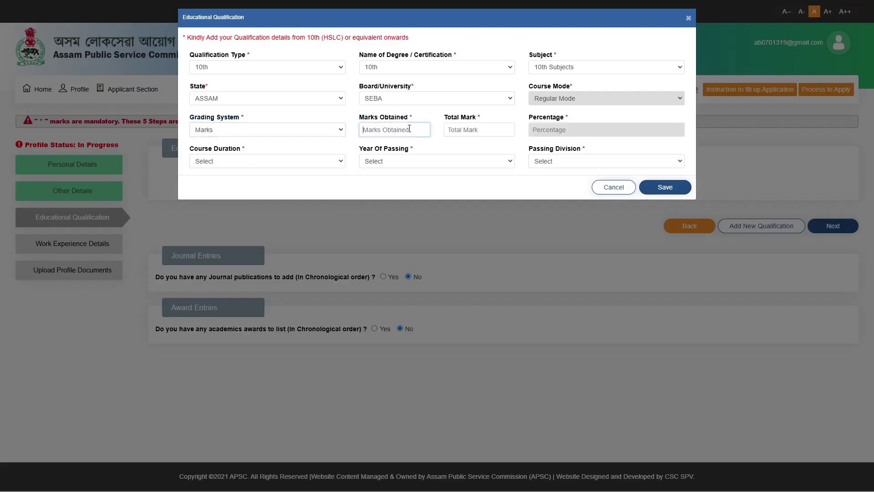
{"action": "type", "text": "370"}
{"action": "key", "text": "Tab"}
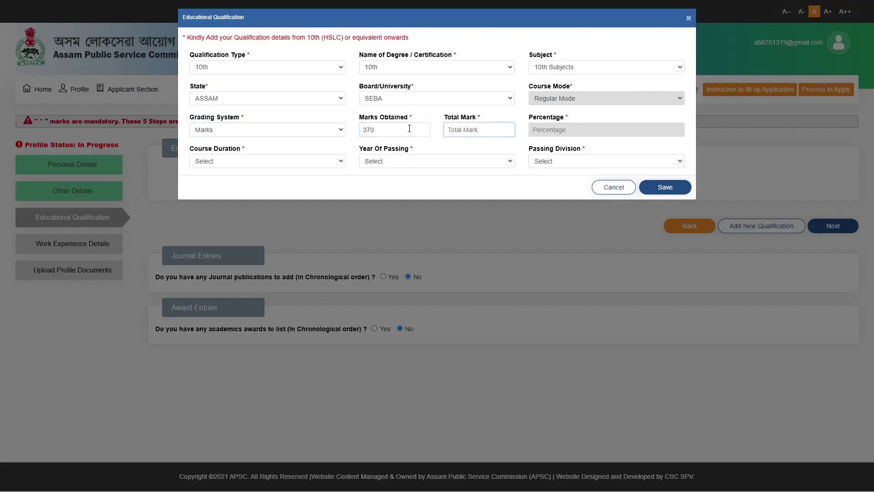
{"action": "type", "text": "600"}
{"action": "left_click_drag", "start_coordinate": [528, 118], "coordinate": [573, 125]}
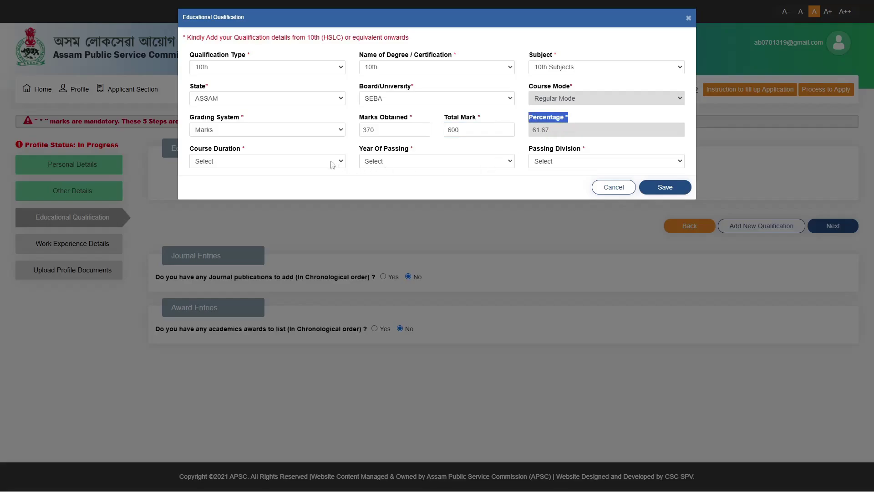
Step: Set course duration 10 Years, year of passing 2017 and First Division
{"action": "left_click_drag", "start_coordinate": [314, 148], "coordinate": [190, 149]}
{"action": "left_click", "coordinate": [204, 161]}
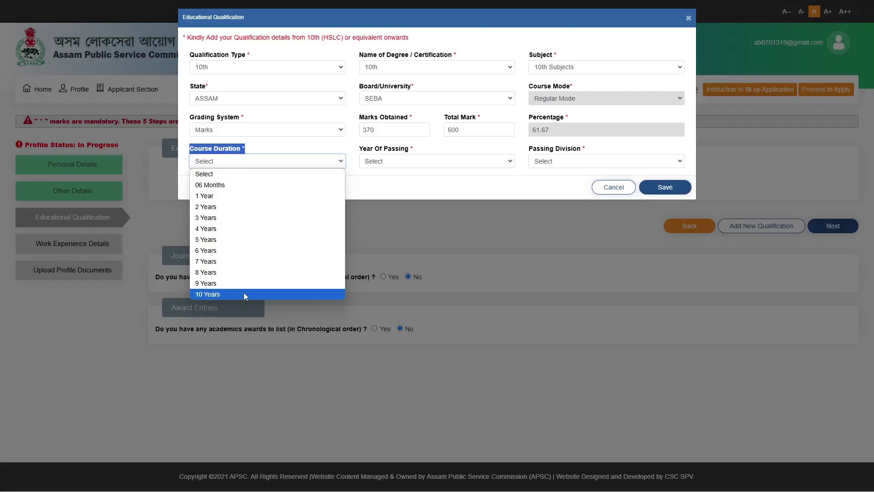
{"action": "left_click", "coordinate": [244, 294]}
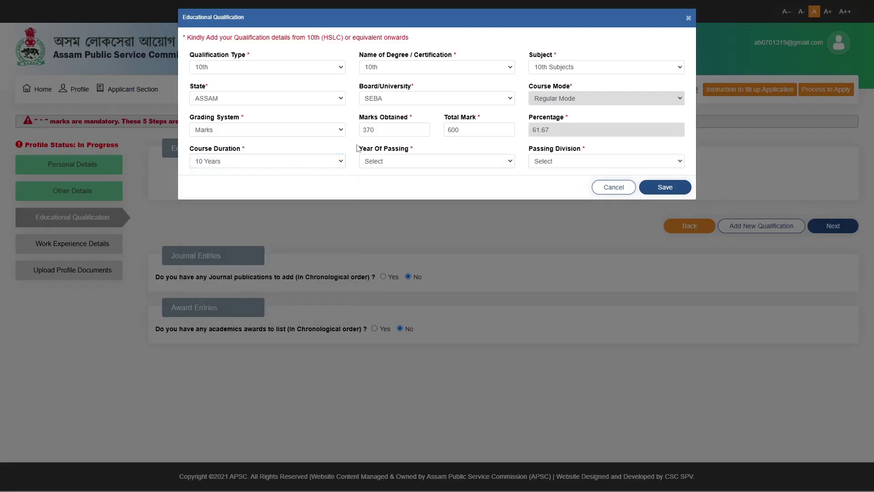
{"action": "left_click_drag", "start_coordinate": [357, 148], "coordinate": [426, 149]}
{"action": "left_click", "coordinate": [417, 162]}
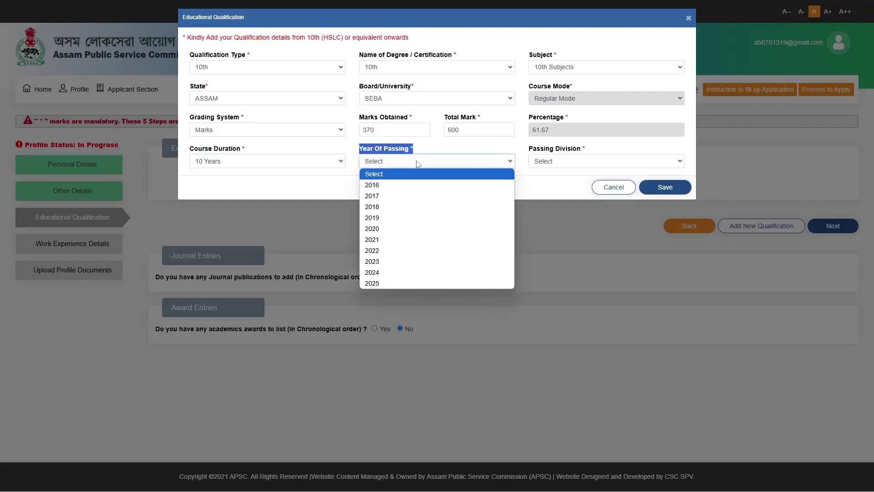
{"action": "left_click", "coordinate": [392, 195]}
{"action": "left_click", "coordinate": [479, 146]}
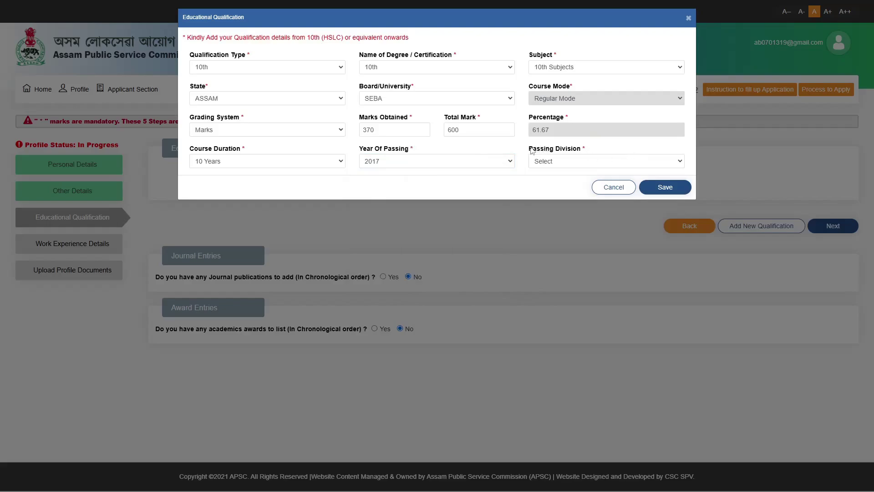
{"action": "left_click_drag", "start_coordinate": [531, 151], "coordinate": [610, 151]}
{"action": "left_click", "coordinate": [592, 162]}
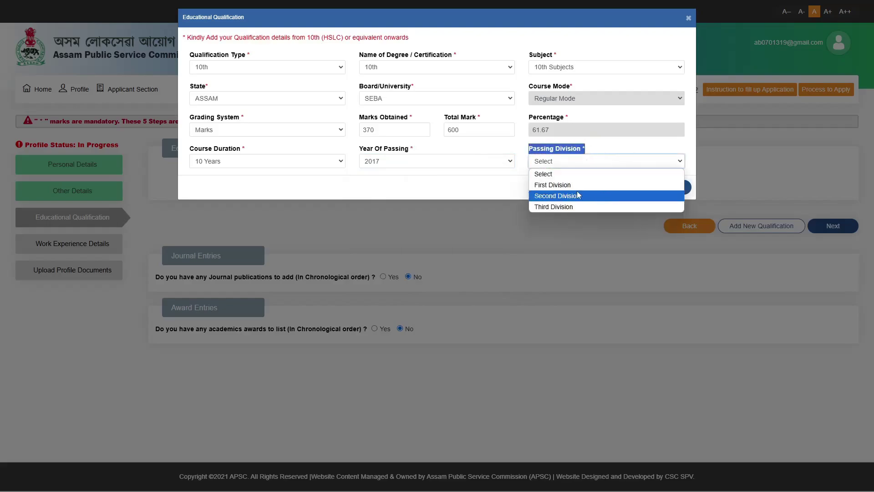
{"action": "left_click", "coordinate": [609, 190]}
{"action": "left_click", "coordinate": [524, 142]}
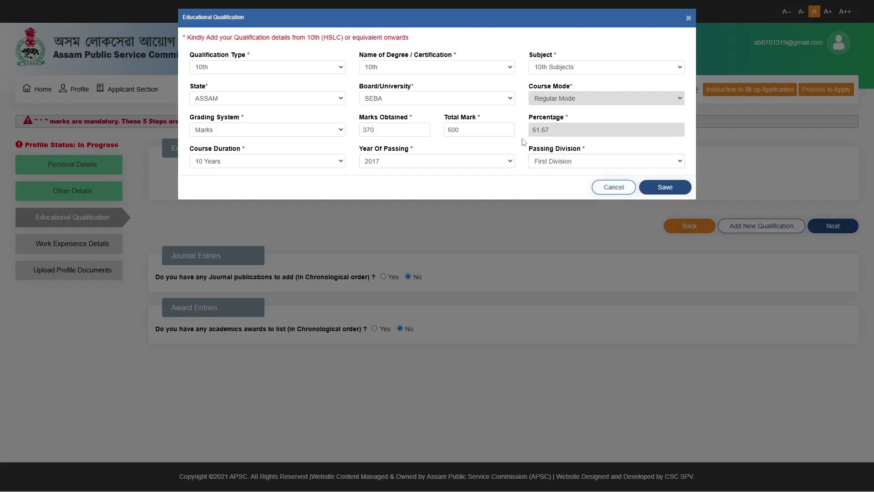
Step: Save and confirm the 10th record, then begin a new qualification entry
{"action": "left_click", "coordinate": [684, 185]}
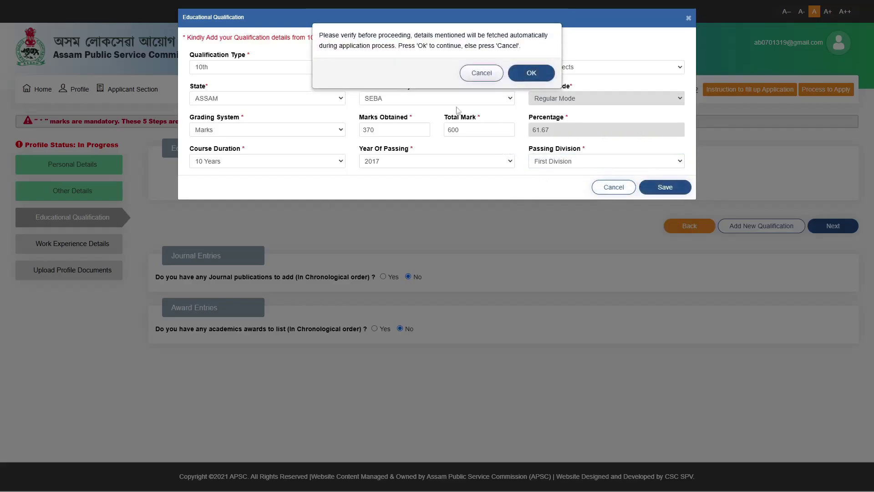
{"action": "left_click", "coordinate": [531, 72]}
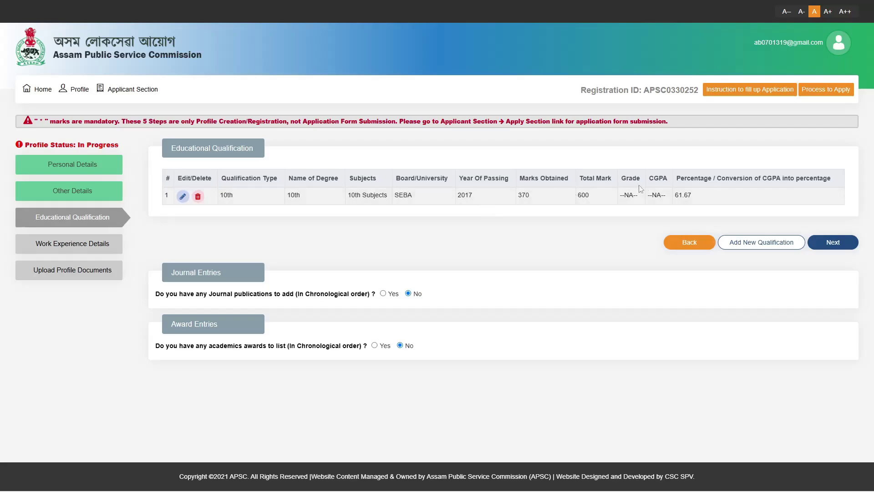
{"action": "left_click", "coordinate": [772, 246]}
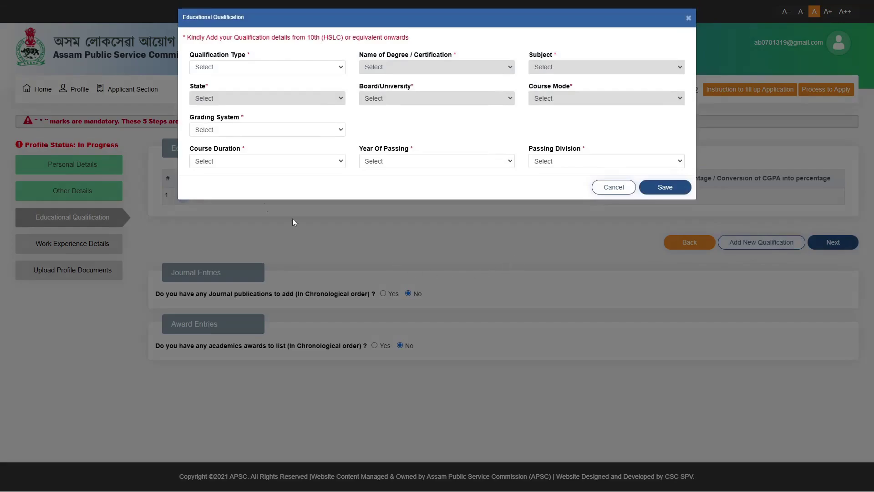
Step: Set qualification type 12th, degree name 12th and subject Science
{"action": "left_click_drag", "start_coordinate": [191, 54], "coordinate": [259, 57]}
{"action": "left_click", "coordinate": [253, 69]}
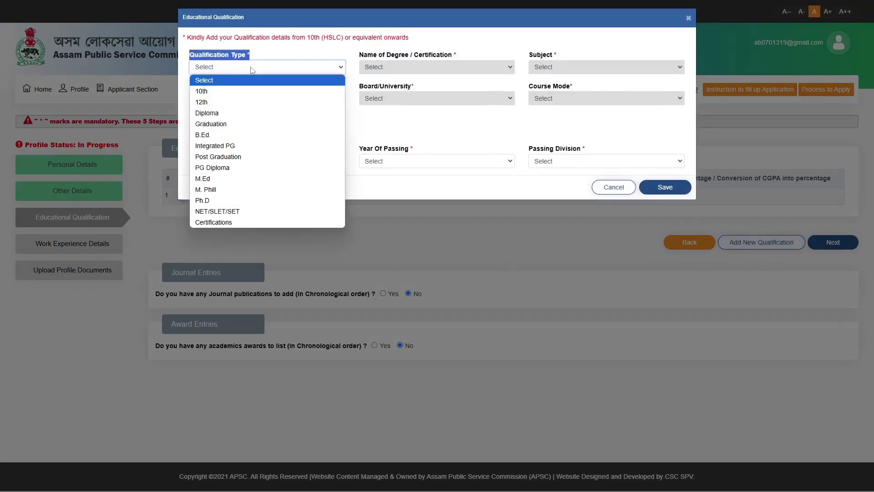
{"action": "left_click", "coordinate": [224, 107]}
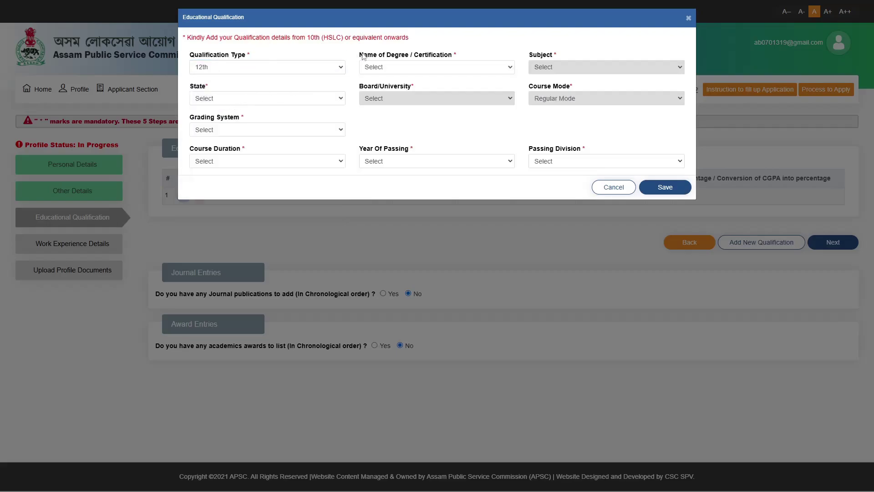
{"action": "left_click_drag", "start_coordinate": [359, 54], "coordinate": [453, 56]}
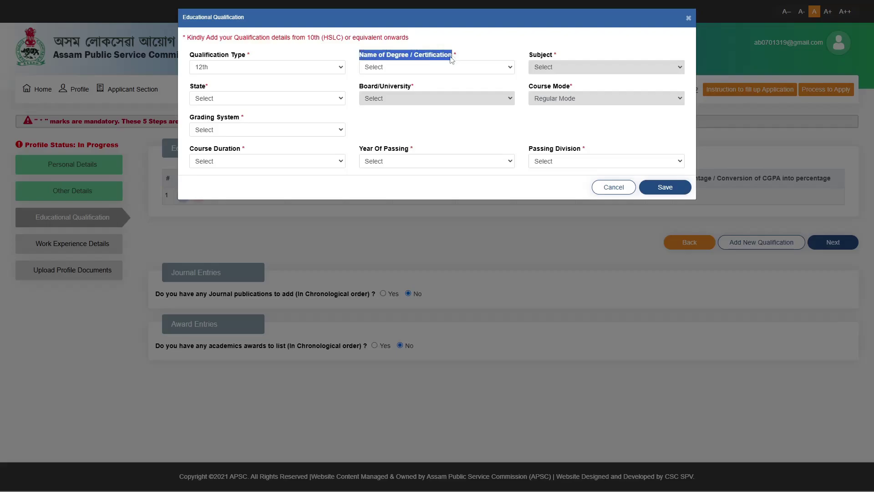
{"action": "left_click", "coordinate": [427, 68]}
{"action": "left_click", "coordinate": [433, 87]}
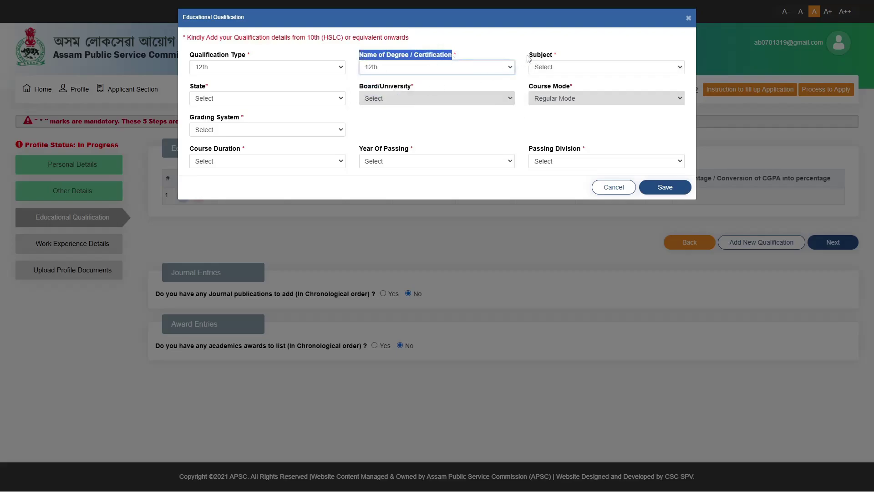
{"action": "left_click_drag", "start_coordinate": [530, 54], "coordinate": [562, 55]}
{"action": "left_click", "coordinate": [545, 72]}
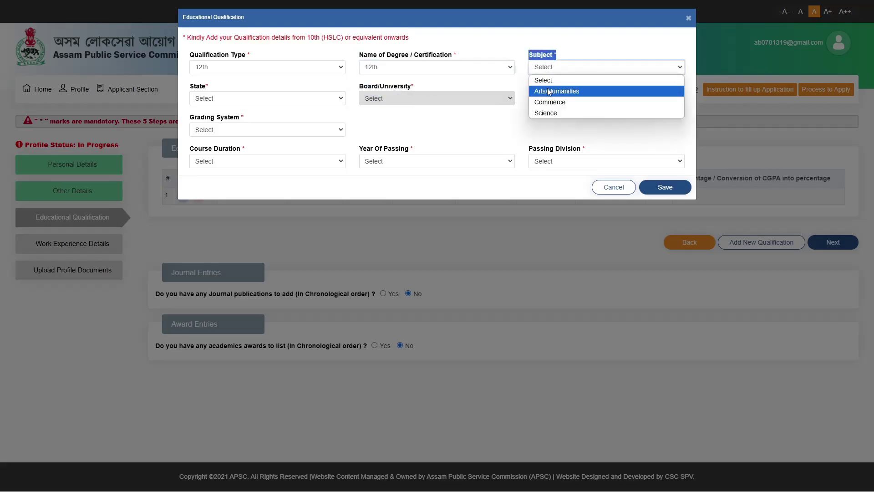
{"action": "left_click", "coordinate": [564, 113]}
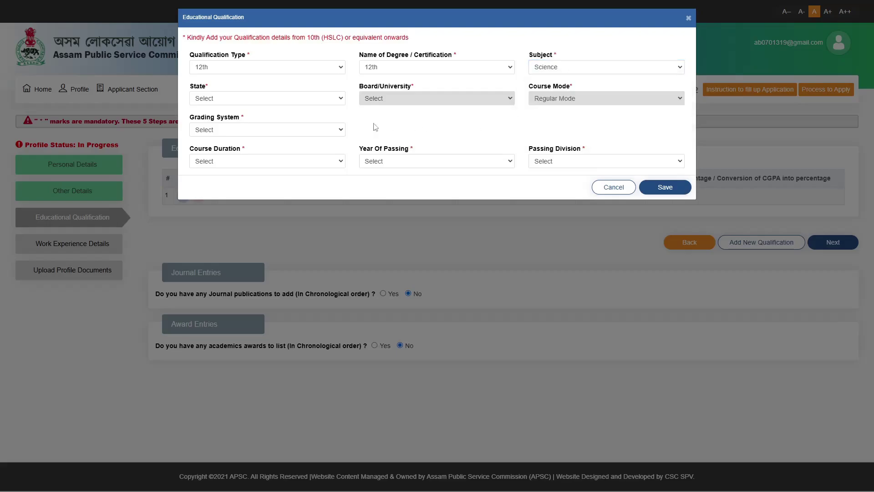
Step: Set the state to ASSAM and the board to AHSEC
{"action": "left_click_drag", "start_coordinate": [191, 89], "coordinate": [206, 90]}
{"action": "left_click", "coordinate": [205, 98]}
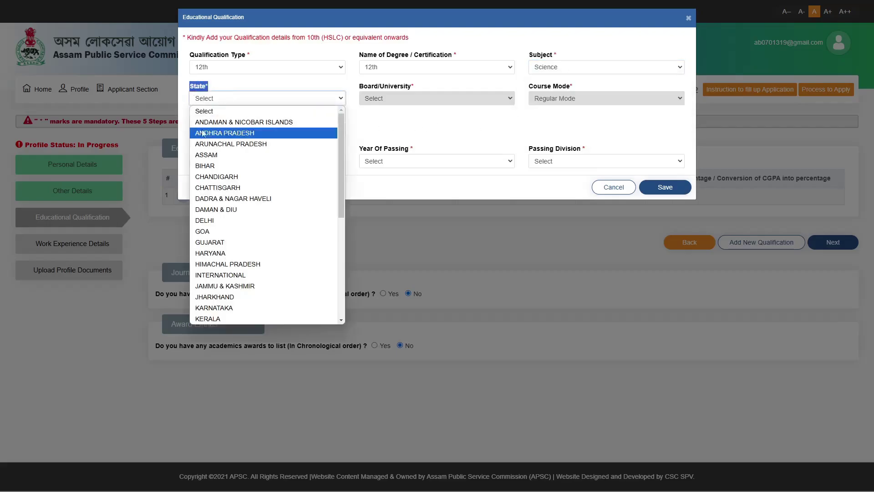
{"action": "key", "text": "Escape"}
{"action": "left_click", "coordinate": [439, 117]}
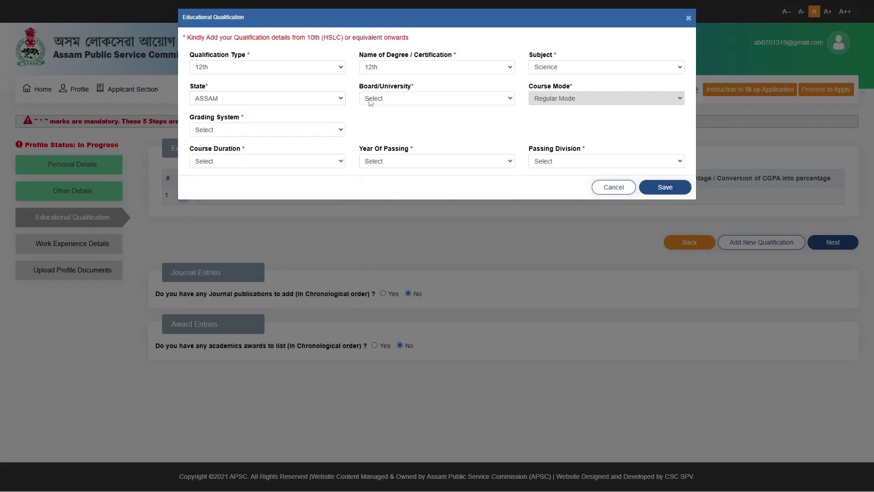
{"action": "left_click_drag", "start_coordinate": [357, 91], "coordinate": [437, 91]}
{"action": "left_click", "coordinate": [423, 100]}
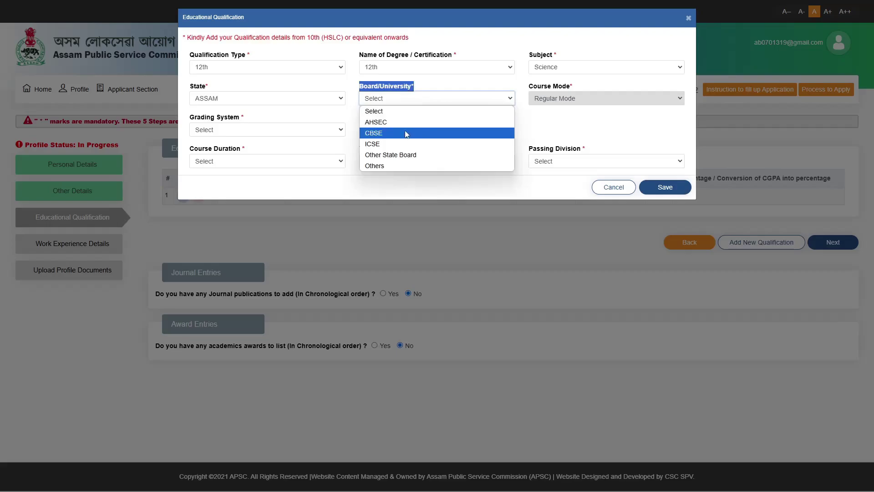
{"action": "left_click", "coordinate": [457, 122]}
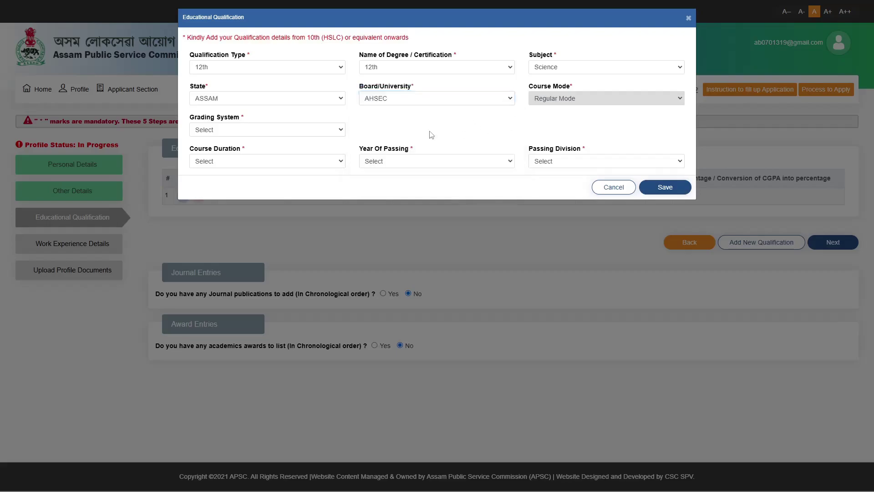
Step: Grade the 12th by Marks: 365 obtained out of 500 total
{"action": "left_click_drag", "start_coordinate": [189, 122], "coordinate": [278, 121]}
{"action": "left_click", "coordinate": [264, 133]}
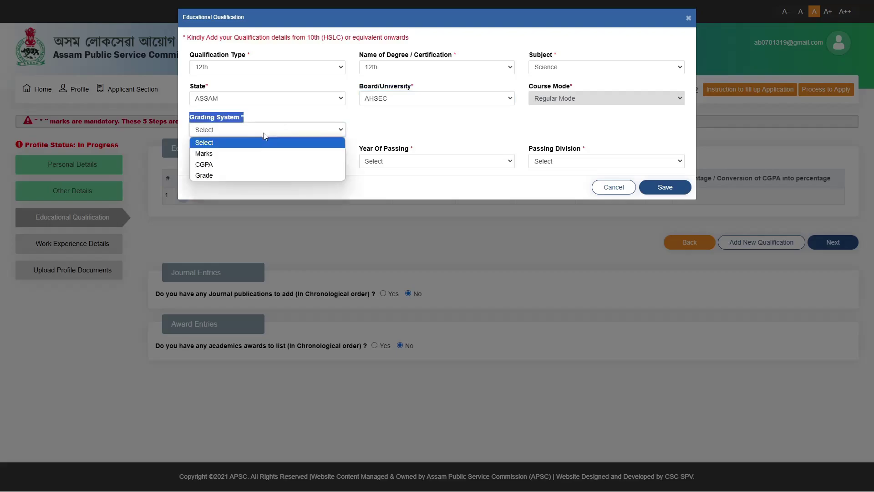
{"action": "left_click", "coordinate": [228, 155]}
{"action": "left_click", "coordinate": [362, 128]}
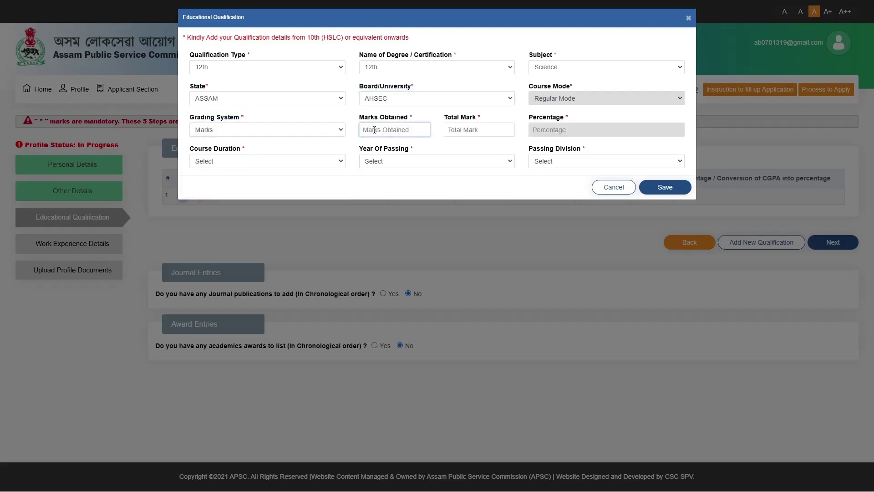
{"action": "left_click_drag", "start_coordinate": [361, 119], "coordinate": [405, 119]}
{"action": "left_click", "coordinate": [394, 126]}
{"action": "type", "text": "365"}
{"action": "left_click_drag", "start_coordinate": [444, 117], "coordinate": [483, 117]}
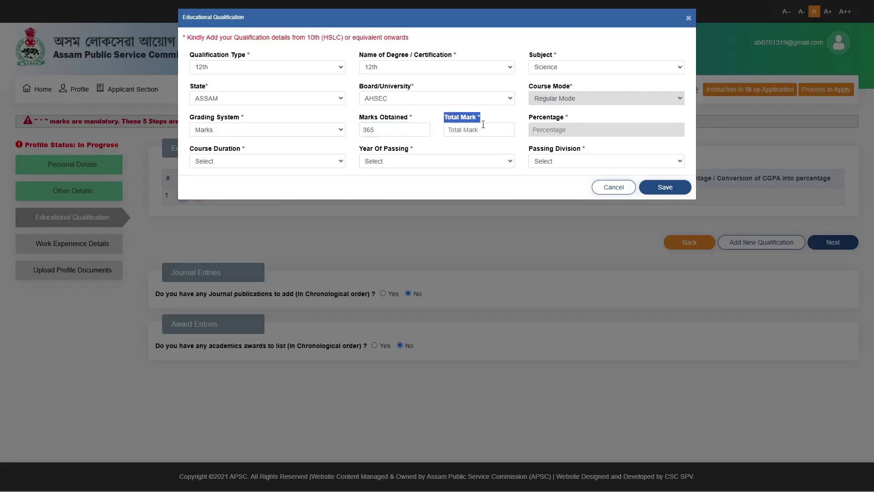
{"action": "left_click", "coordinate": [481, 128]}
{"action": "type", "text": "5"}
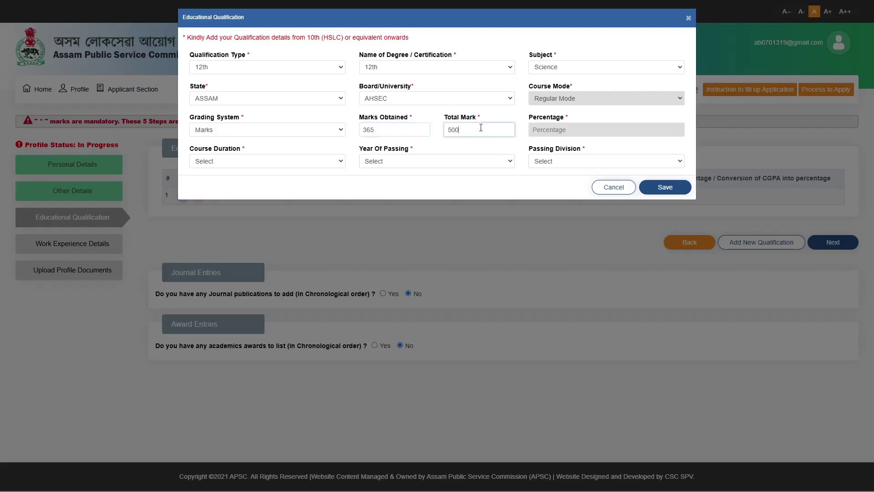
{"action": "type", "text": "00"}
{"action": "left_click", "coordinate": [479, 149]}
Step: Set 2 Years duration, passing year 2019, First Division, and save the entry
{"action": "triple_click", "coordinate": [198, 152]}
{"action": "left_click", "coordinate": [260, 162]}
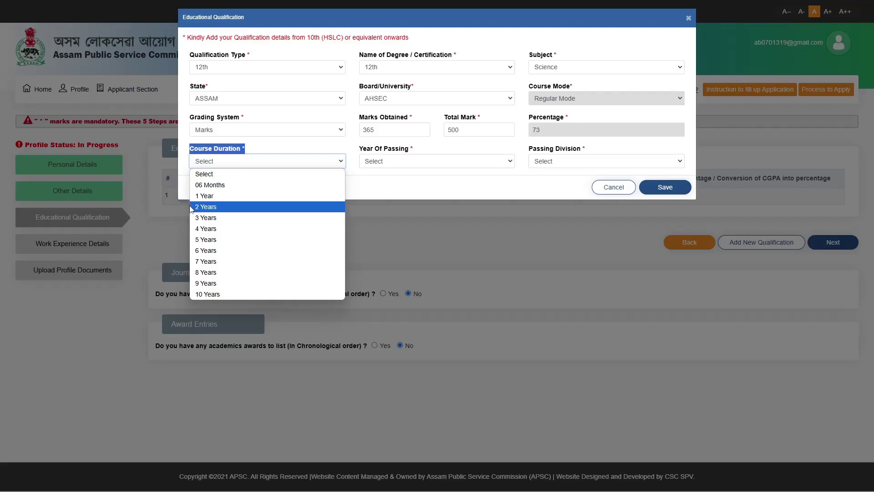
{"action": "left_click", "coordinate": [257, 205]}
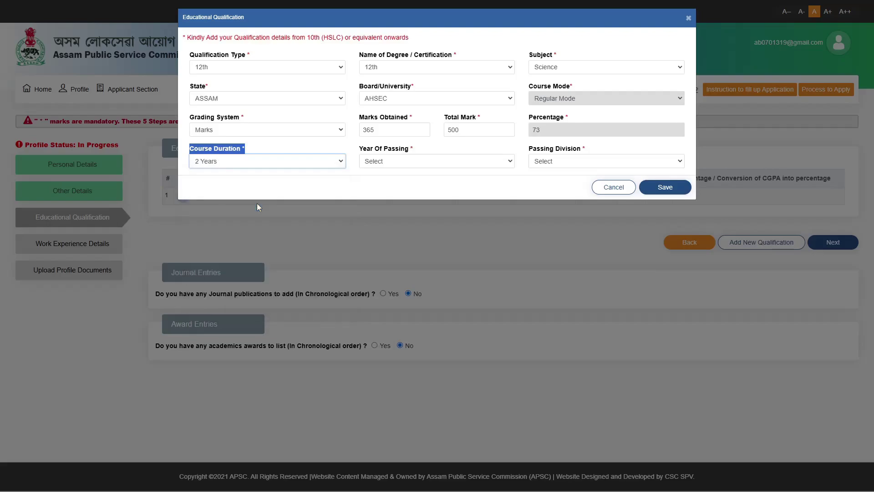
{"action": "left_click", "coordinate": [391, 177]}
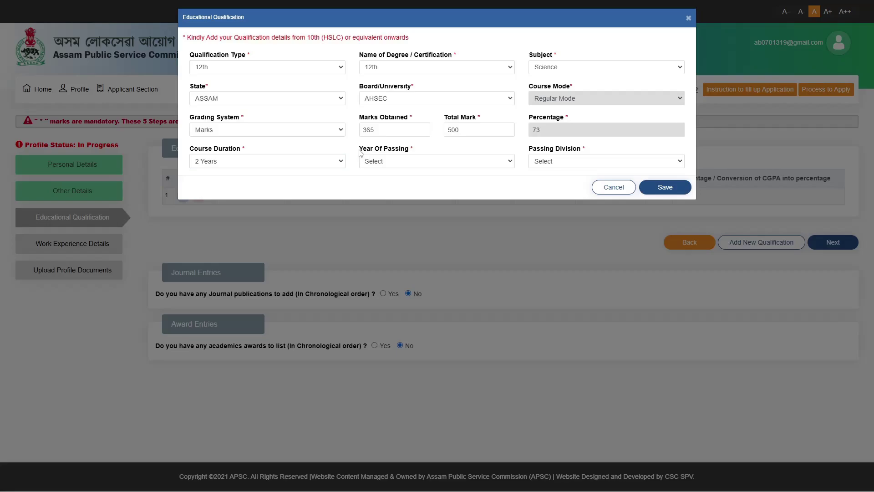
{"action": "left_click_drag", "start_coordinate": [367, 156], "coordinate": [449, 159]}
{"action": "left_click", "coordinate": [446, 161]}
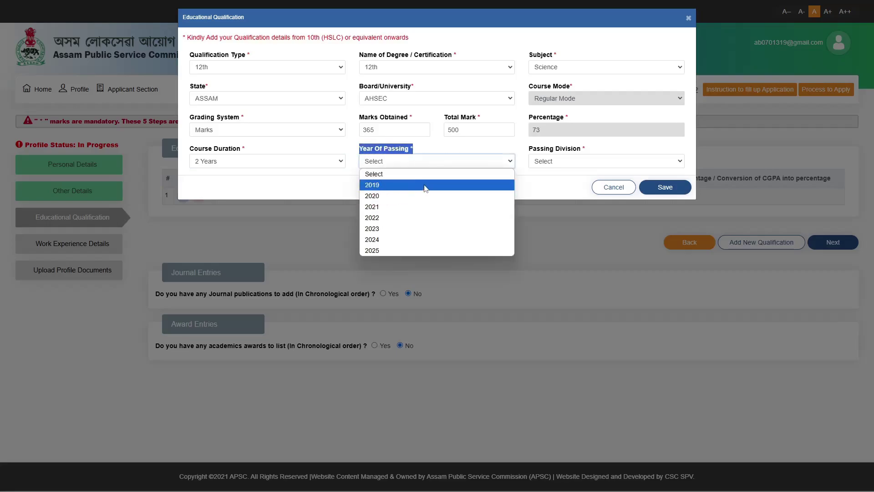
{"action": "left_click", "coordinate": [426, 185]}
{"action": "left_click", "coordinate": [529, 152]}
{"action": "left_click_drag", "start_coordinate": [529, 151], "coordinate": [603, 162]}
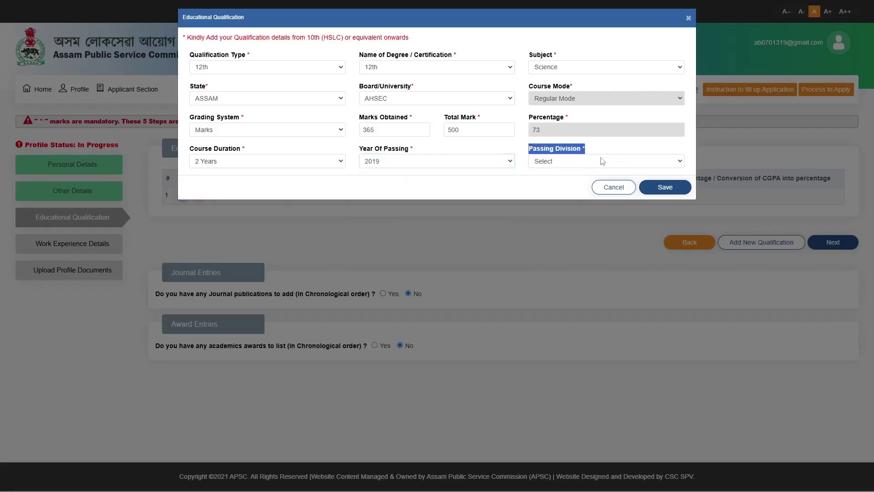
{"action": "left_click", "coordinate": [603, 161]}
{"action": "left_click", "coordinate": [562, 186]}
{"action": "left_click", "coordinate": [665, 182]}
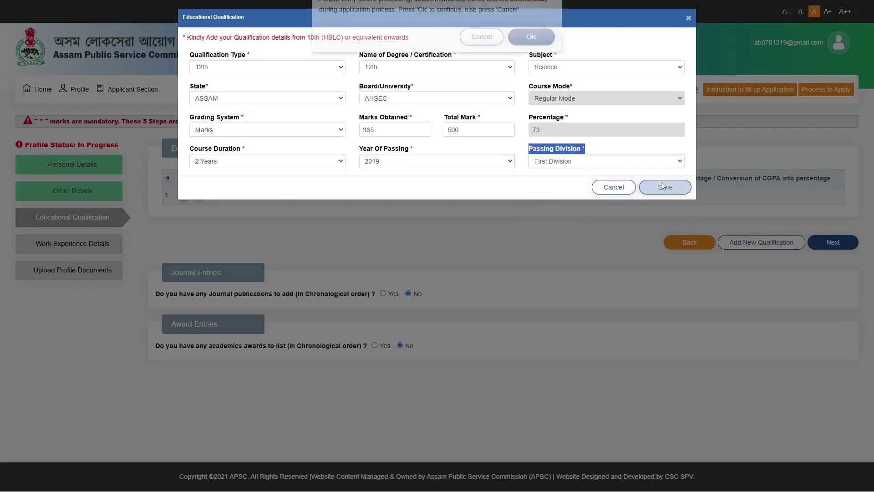
Step: Confirm the 12th entry, then record no work experience and confirm it
{"action": "left_click", "coordinate": [530, 72]}
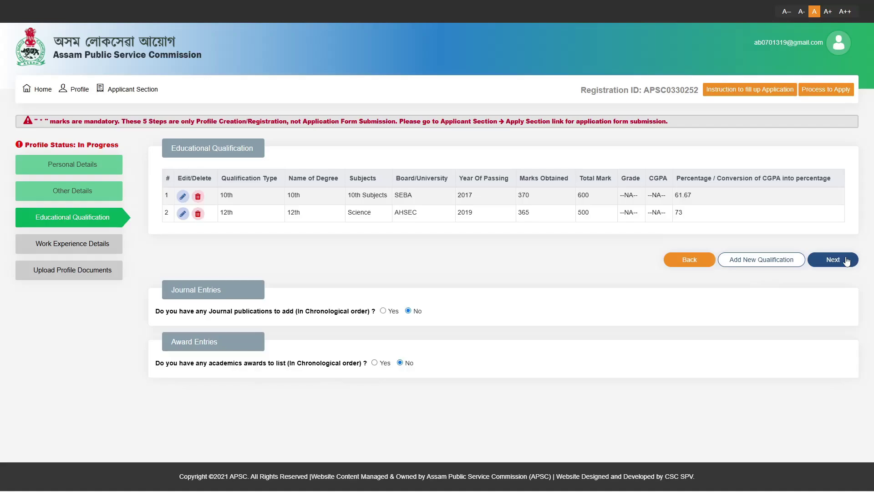
{"action": "left_click", "coordinate": [847, 261]}
{"action": "left_click_drag", "start_coordinate": [483, 175], "coordinate": [795, 173]}
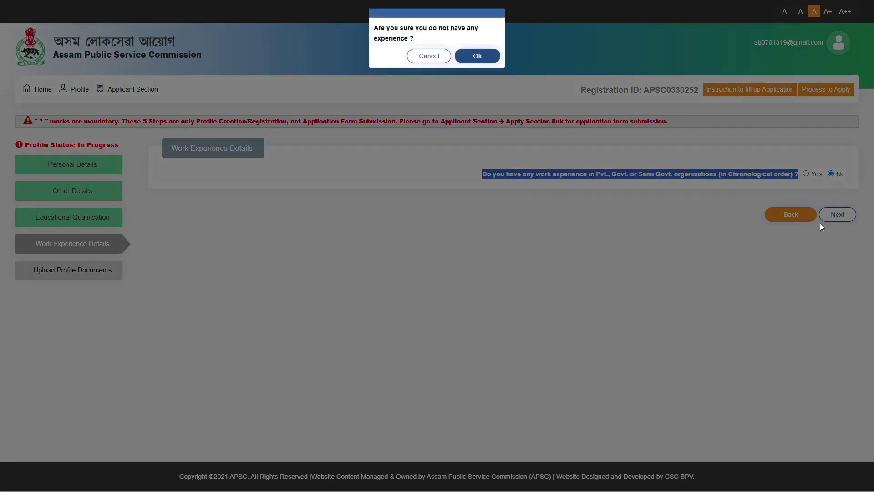
{"action": "left_click", "coordinate": [473, 58]}
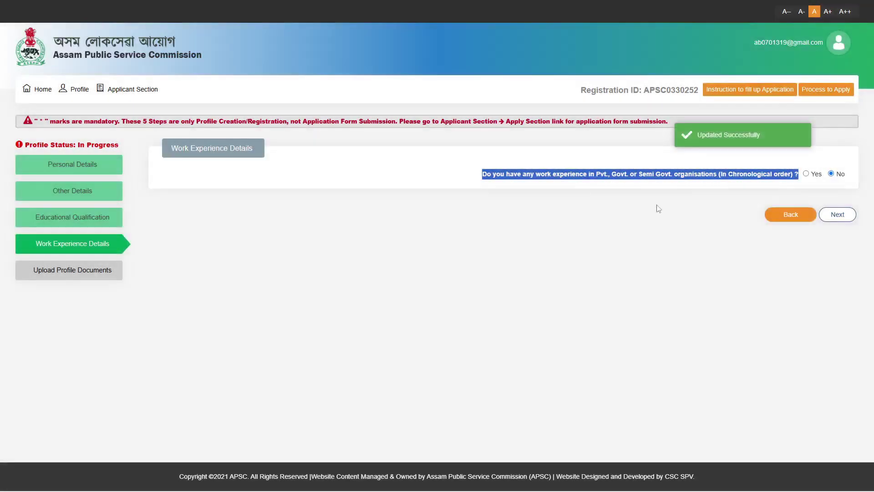
Step: Upload the four certificate PDFs, including the caste certificate
{"action": "left_click", "coordinate": [838, 214]}
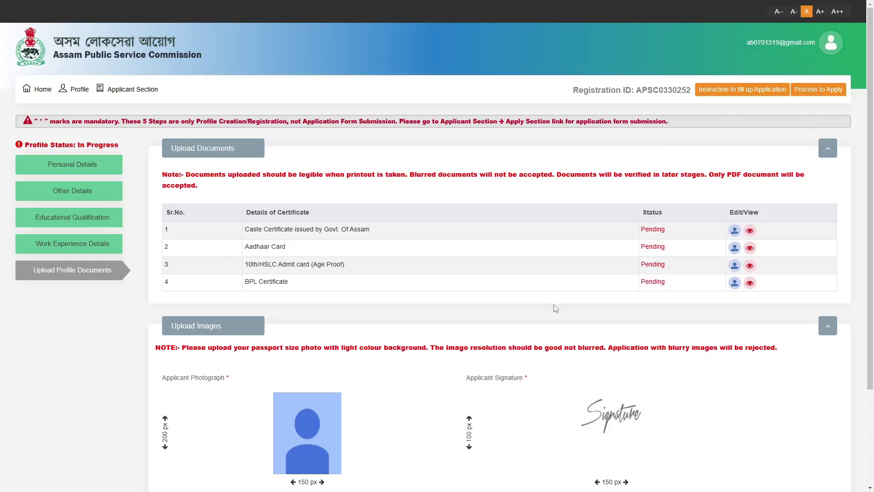
{"action": "scroll", "coordinate": [555, 309], "scroll_direction": "down", "scroll_amount": 3}
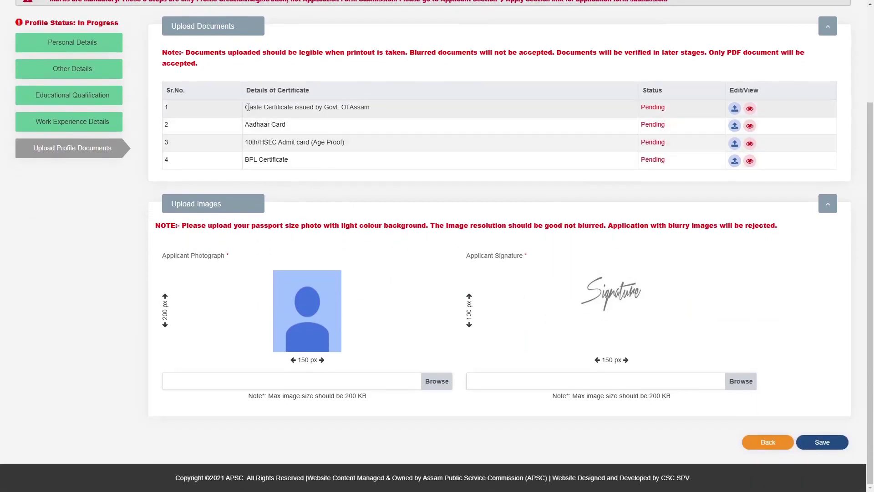
{"action": "left_click_drag", "start_coordinate": [246, 107], "coordinate": [382, 111]}
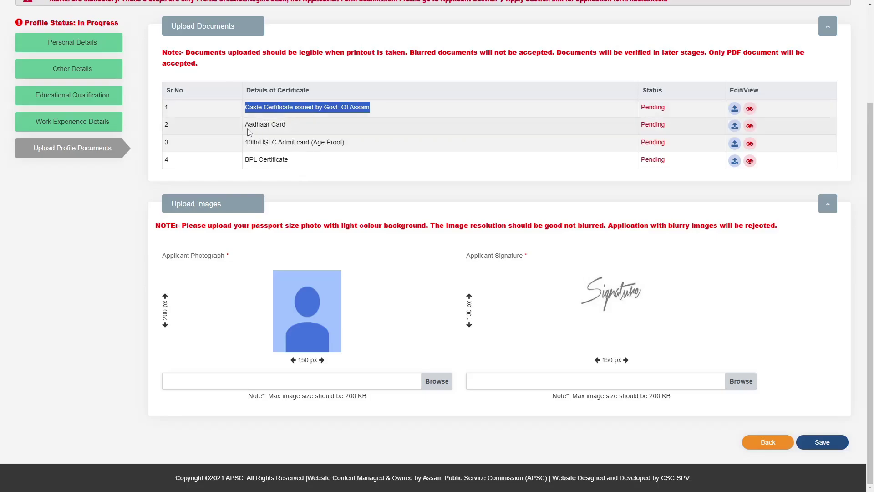
{"action": "left_click", "coordinate": [243, 129]}
{"action": "left_click_drag", "start_coordinate": [243, 129], "coordinate": [299, 128]}
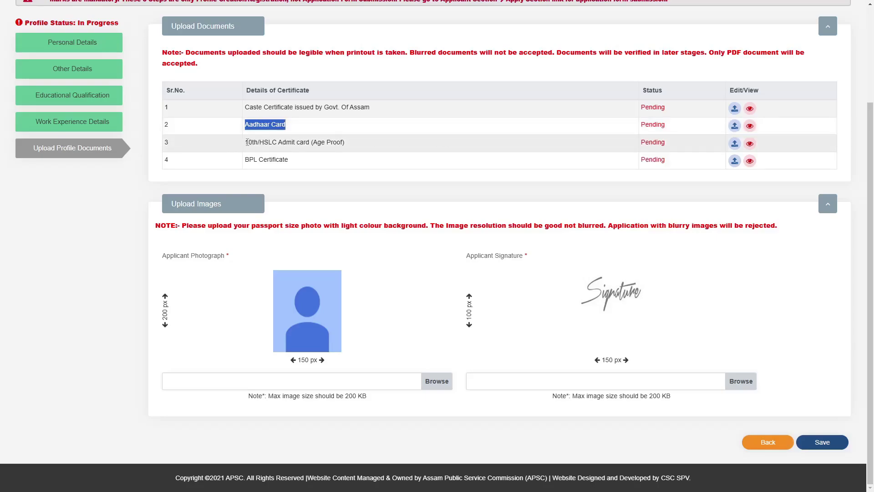
{"action": "left_click_drag", "start_coordinate": [246, 142], "coordinate": [365, 143]}
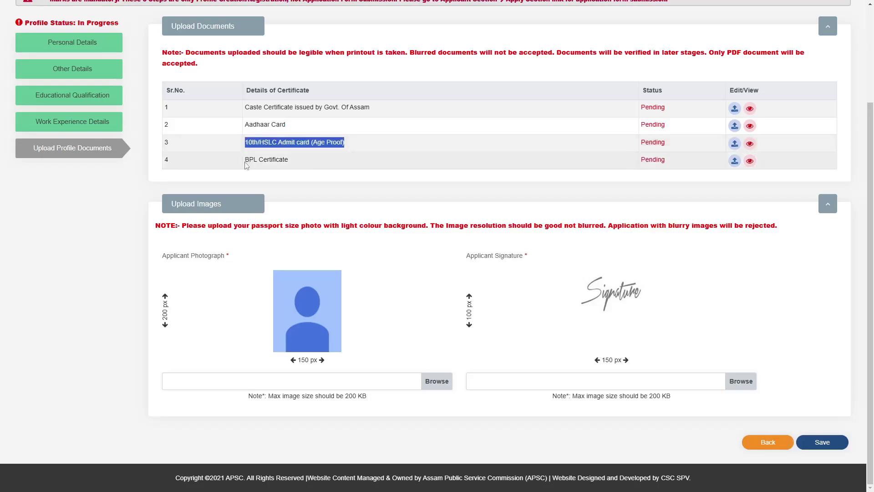
{"action": "left_click_drag", "start_coordinate": [247, 165], "coordinate": [304, 162]}
{"action": "left_click", "coordinate": [304, 190]}
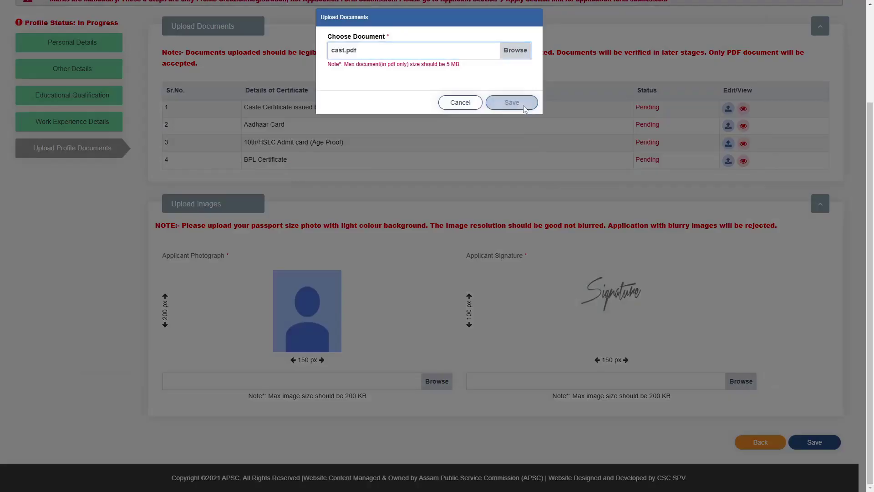
{"action": "left_click", "coordinate": [512, 102]}
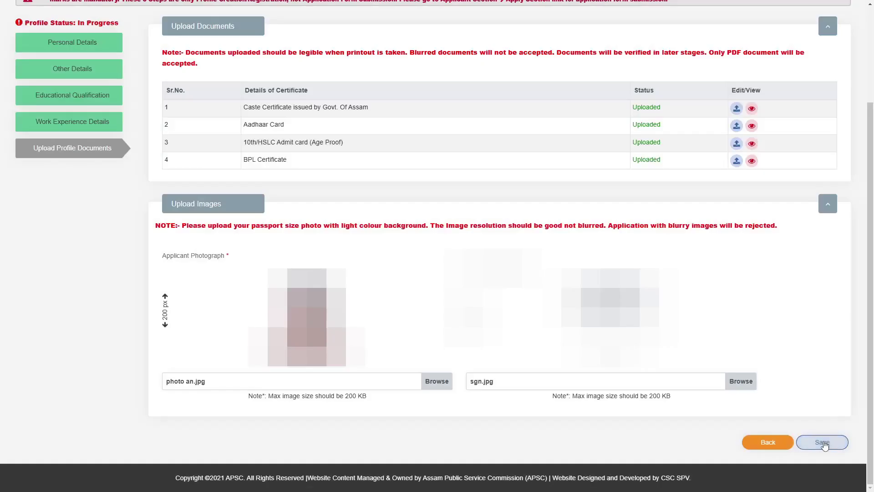
Step: Save the photo and signature and confirm to complete the profile
{"action": "left_click", "coordinate": [821, 439]}
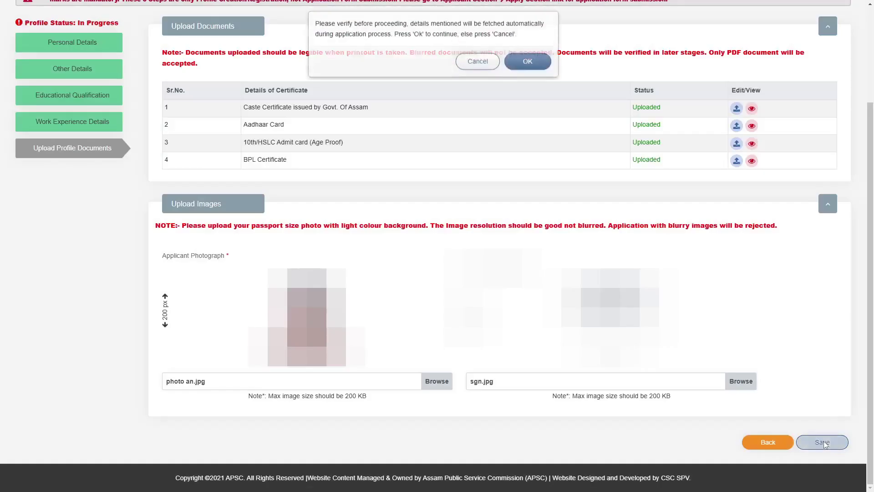
{"action": "left_click", "coordinate": [523, 73]}
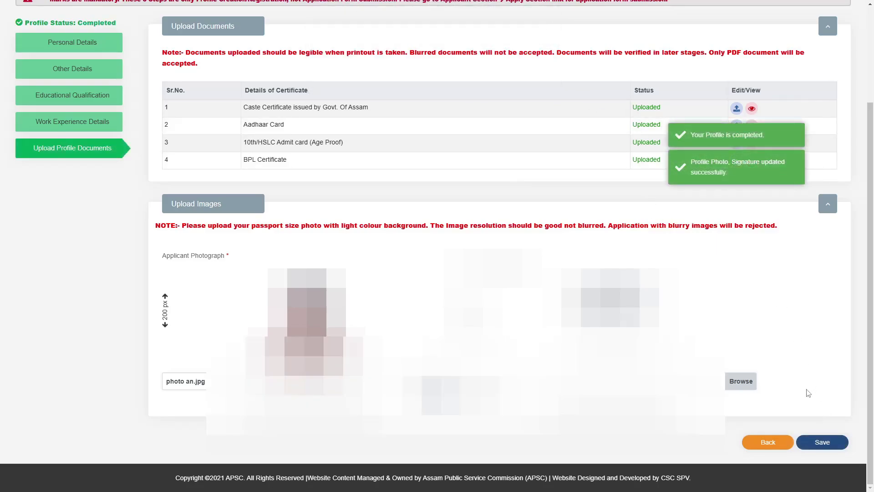
{"action": "scroll", "coordinate": [809, 395], "scroll_direction": "up", "scroll_amount": 3}
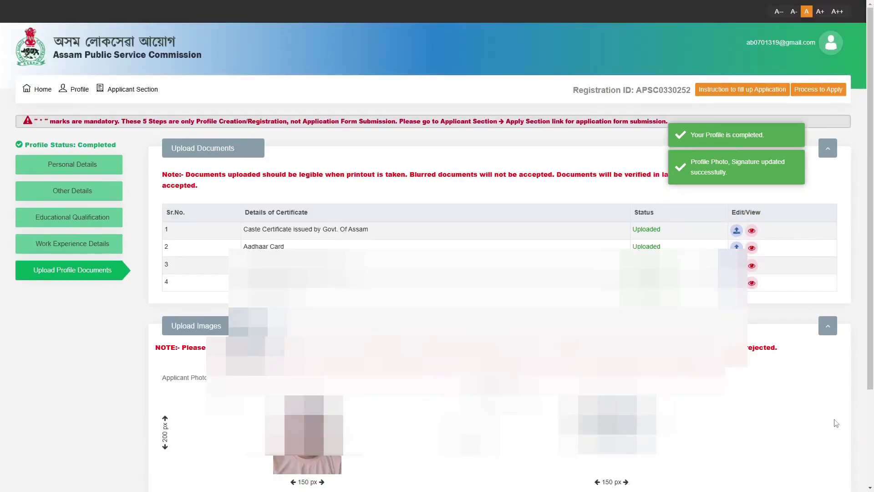
Step: Start the ADVT.NO.05/2025 Junior Engineer (Civil) application from the open posts list
{"action": "mouse_move", "coordinate": [79, 94]}
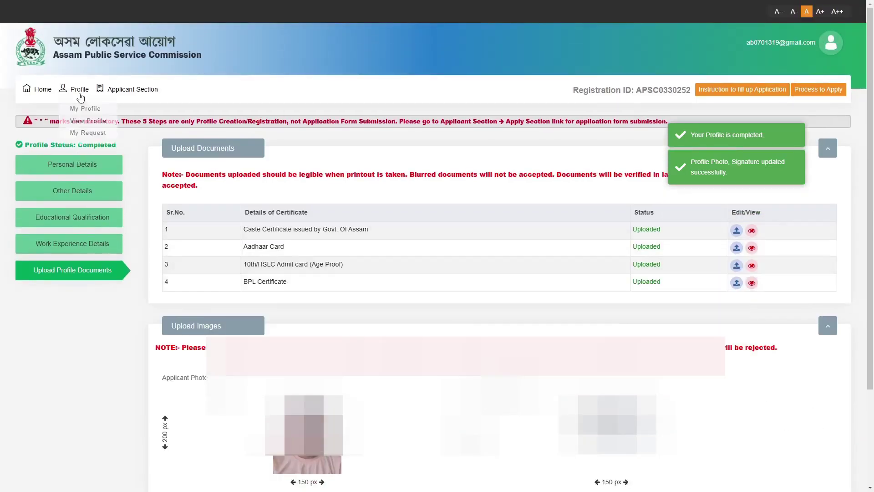
{"action": "mouse_move", "coordinate": [129, 95]}
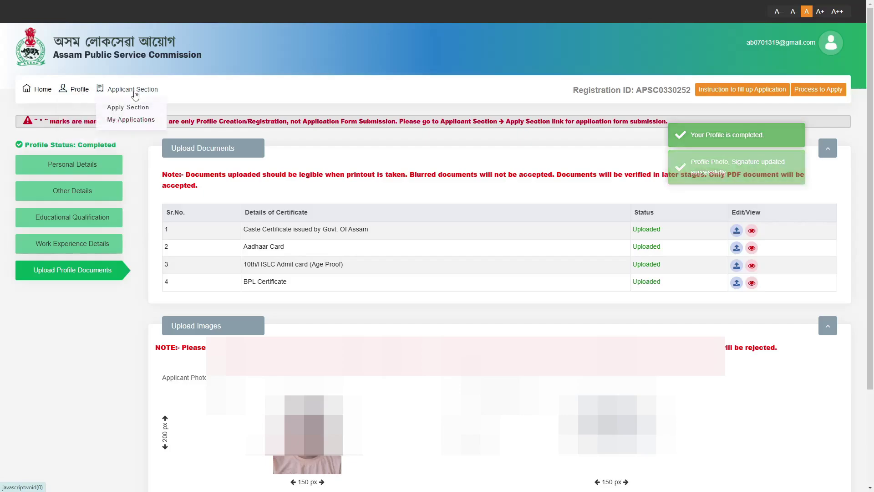
{"action": "left_click", "coordinate": [123, 107]}
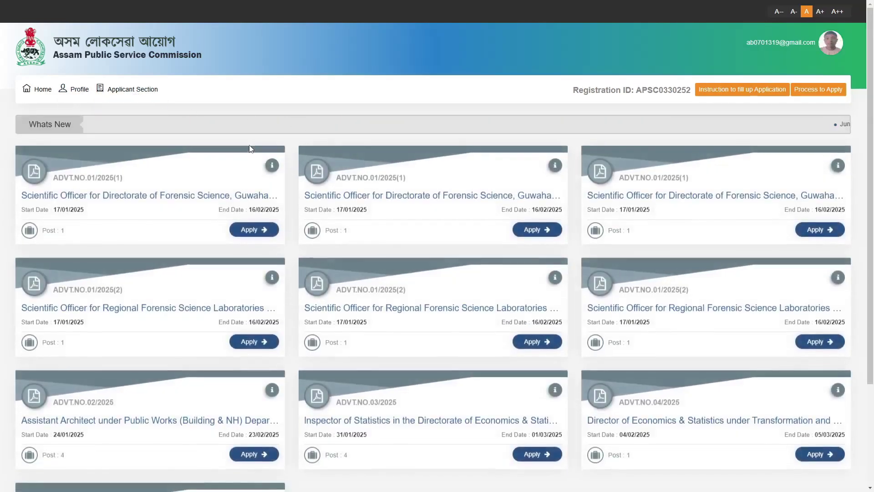
{"action": "scroll", "coordinate": [435, 222], "scroll_direction": "down", "scroll_amount": 3}
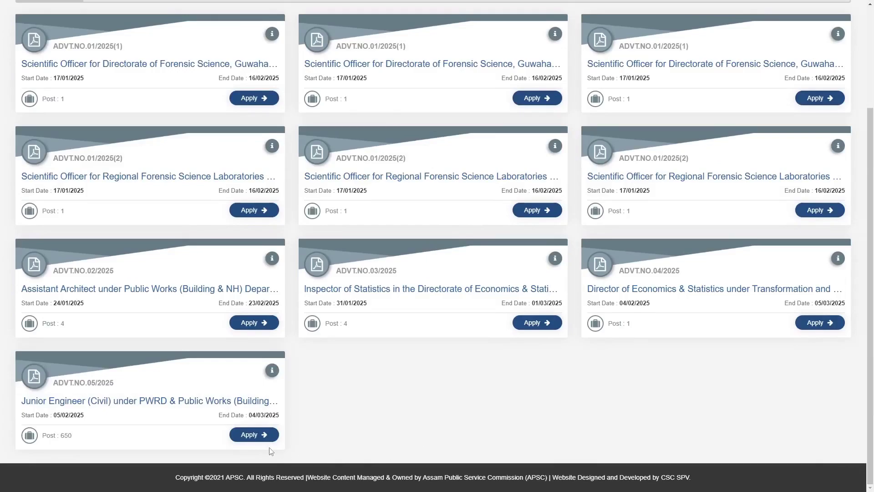
{"action": "left_click", "coordinate": [266, 436]}
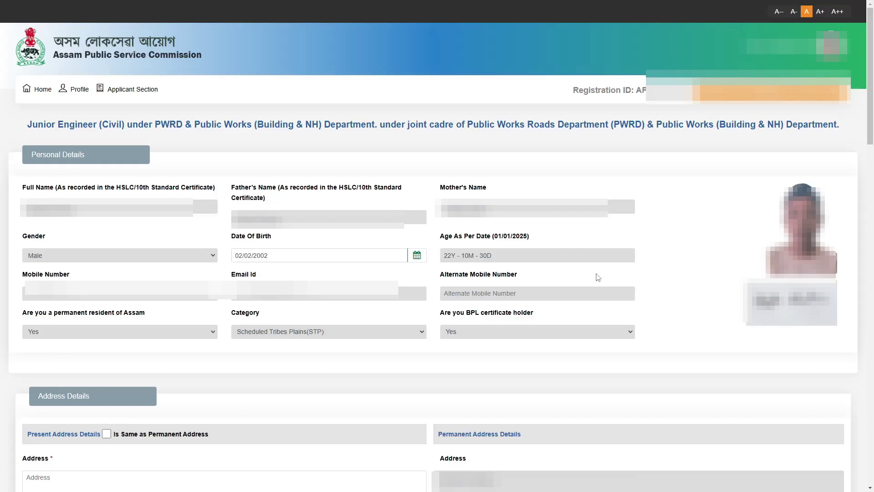
Step: Tick 'Is Same as Permanent Address' to copy it into the present address
{"action": "scroll", "coordinate": [597, 277], "scroll_direction": "down", "scroll_amount": 8}
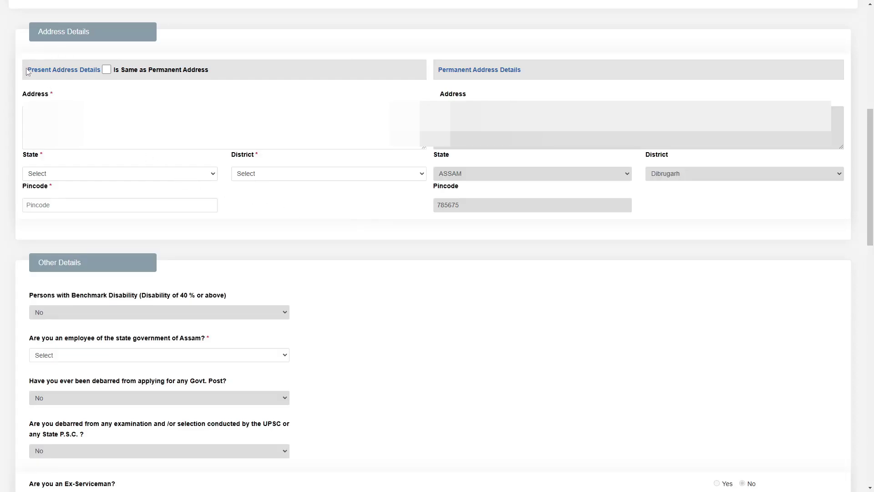
{"action": "left_click_drag", "start_coordinate": [31, 71], "coordinate": [76, 74]}
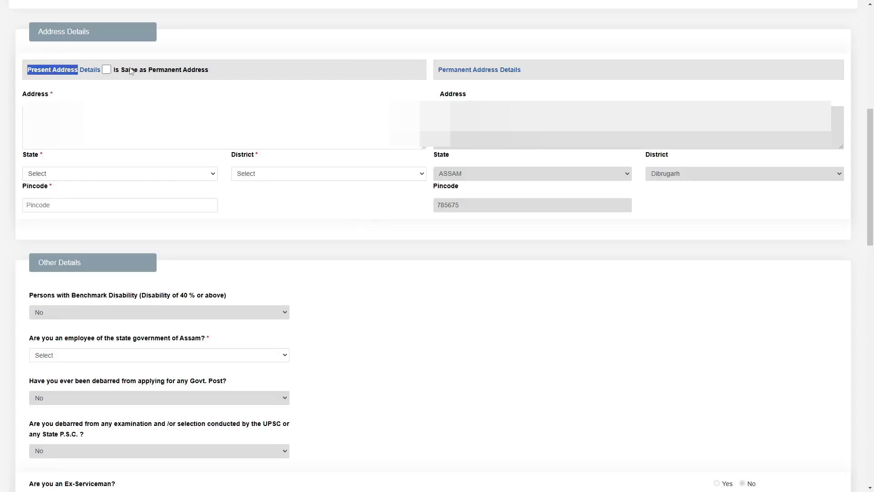
{"action": "left_click_drag", "start_coordinate": [149, 72], "coordinate": [228, 77]}
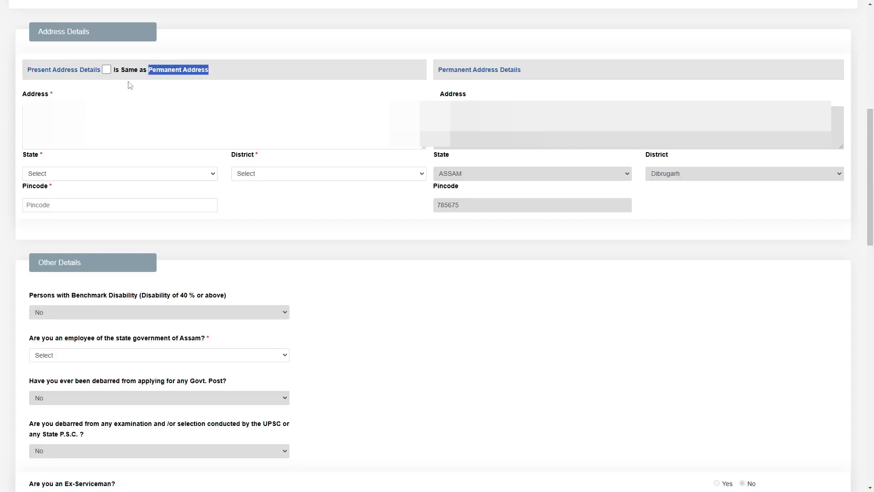
{"action": "left_click", "coordinate": [107, 70]}
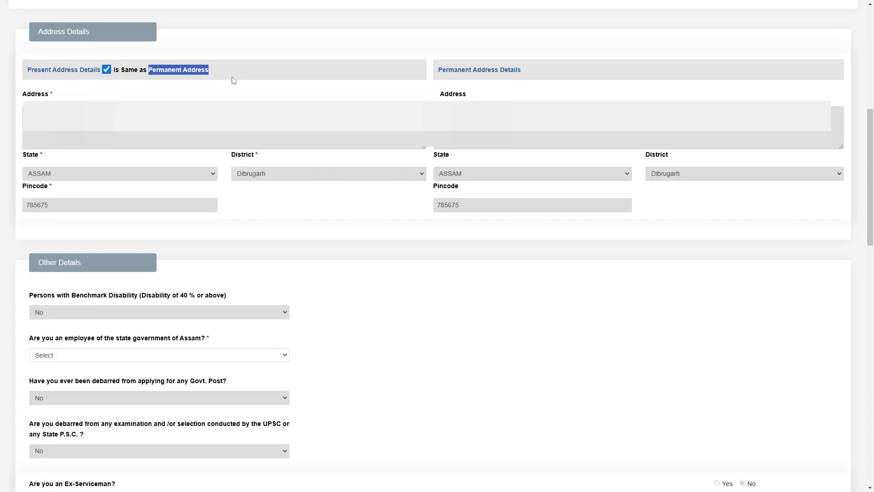
{"action": "left_click", "coordinate": [261, 98]}
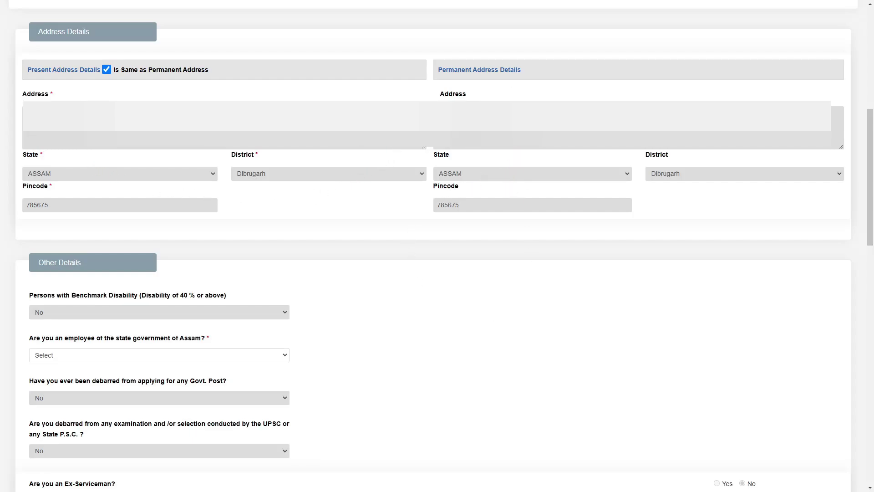
Step: Answer No to being an employee of the state government of Assam
{"action": "scroll", "coordinate": [166, 287], "scroll_direction": "down", "scroll_amount": 5}
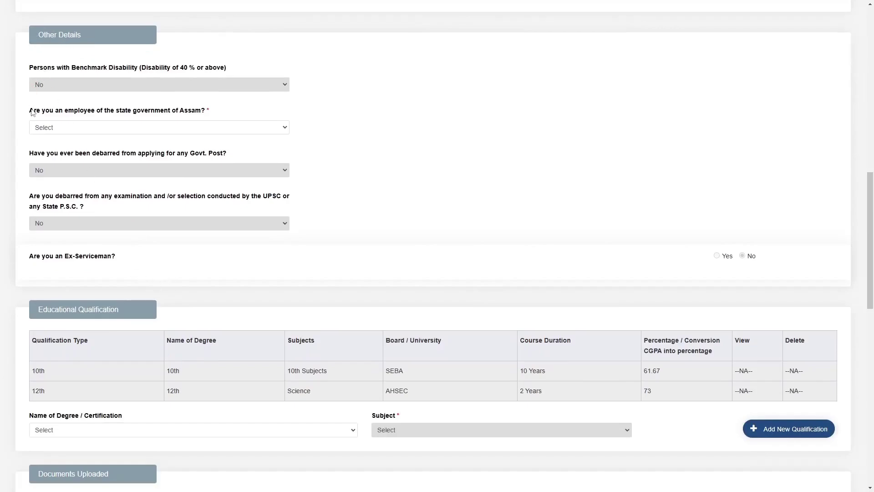
{"action": "left_click_drag", "start_coordinate": [31, 110], "coordinate": [213, 120]}
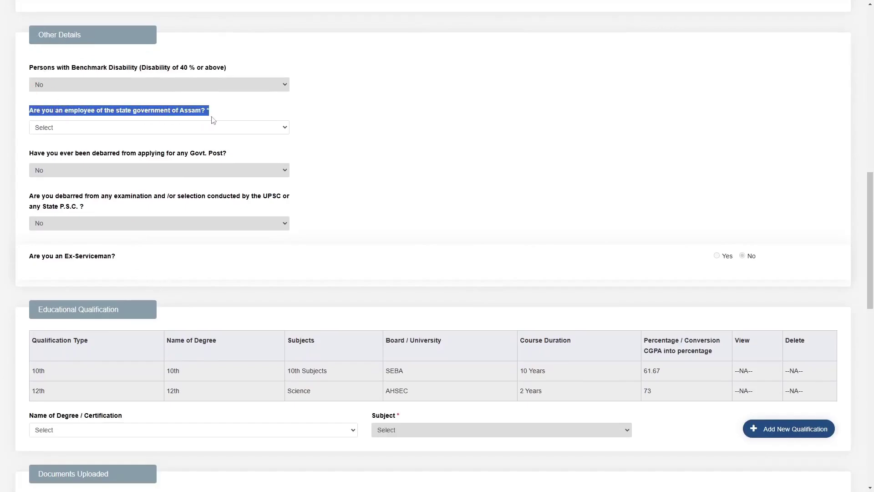
{"action": "left_click", "coordinate": [186, 129]}
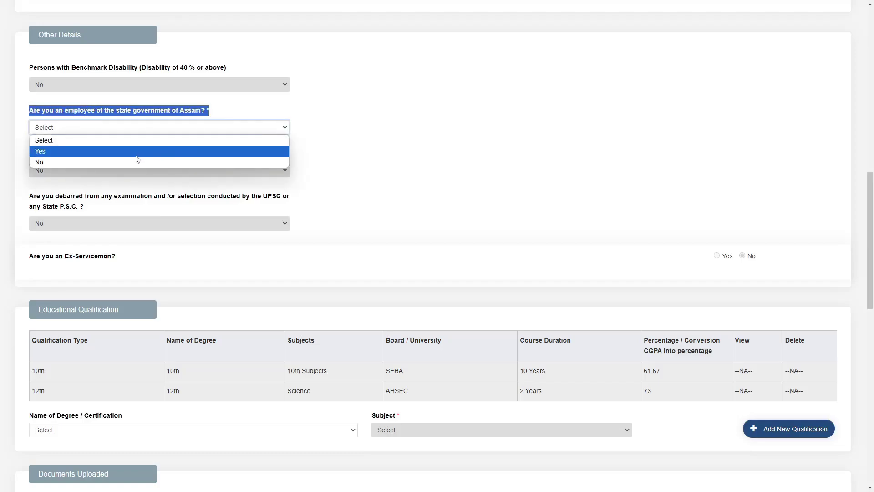
{"action": "left_click", "coordinate": [119, 161]}
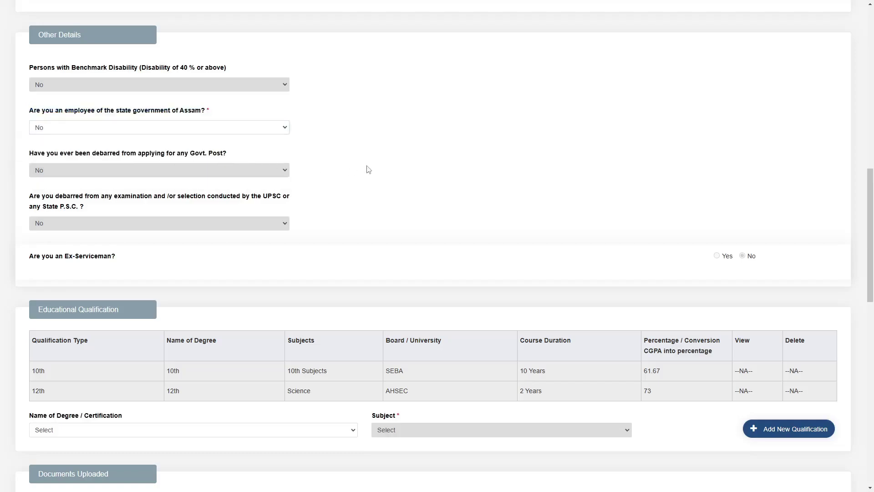
{"action": "scroll", "coordinate": [368, 169], "scroll_direction": "down", "scroll_amount": 5}
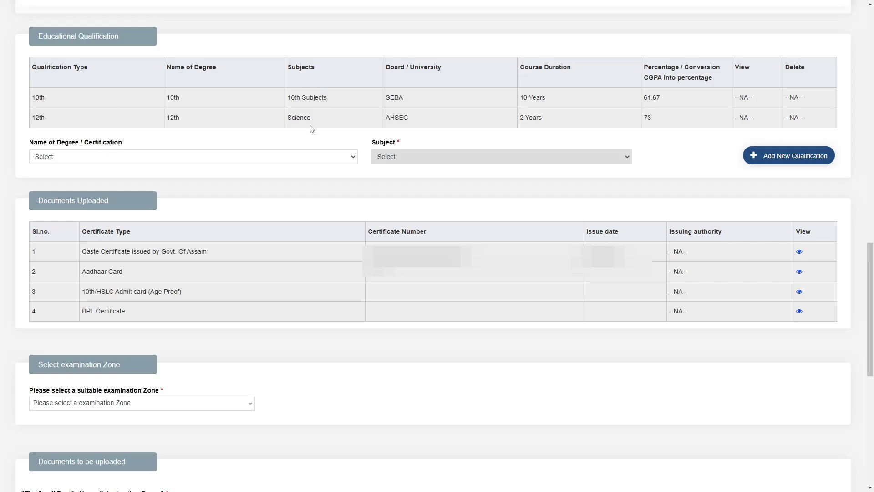
Step: Choose Diploma in Engineering with subject Civil Engineering and add it as a qualification
{"action": "left_click", "coordinate": [152, 146]}
{"action": "left_click", "coordinate": [104, 160]}
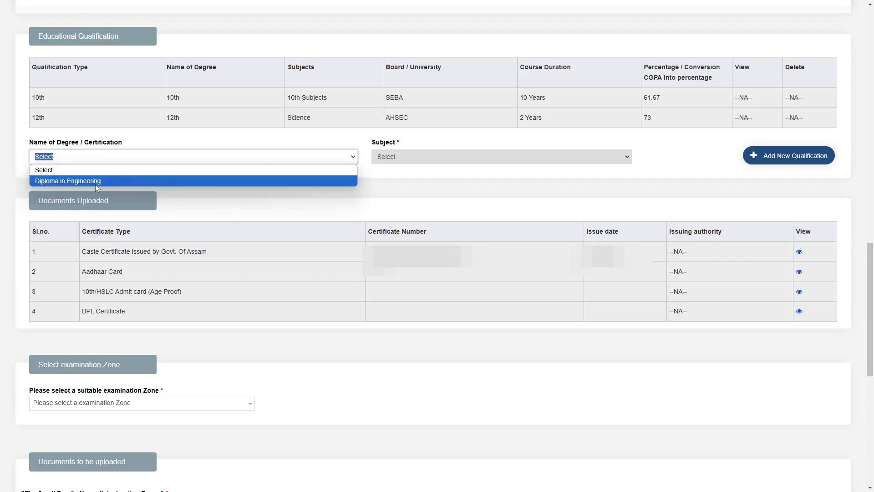
{"action": "left_click", "coordinate": [168, 181]}
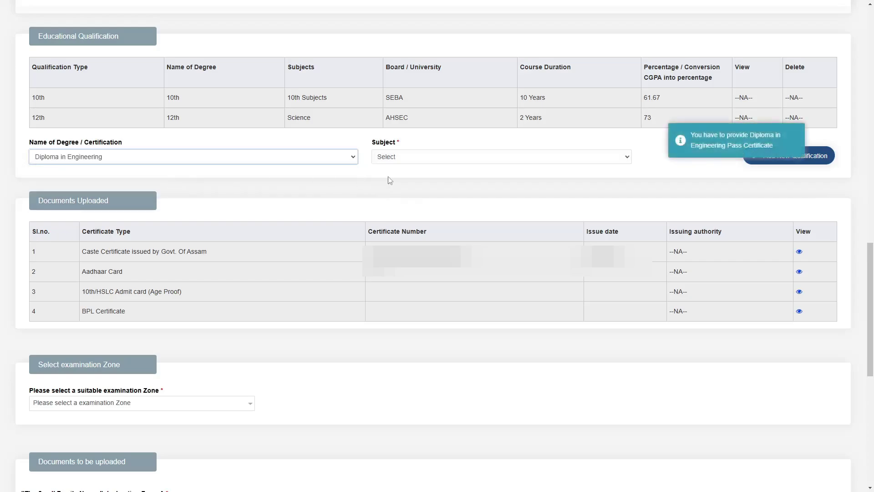
{"action": "left_click_drag", "start_coordinate": [374, 145], "coordinate": [401, 143]}
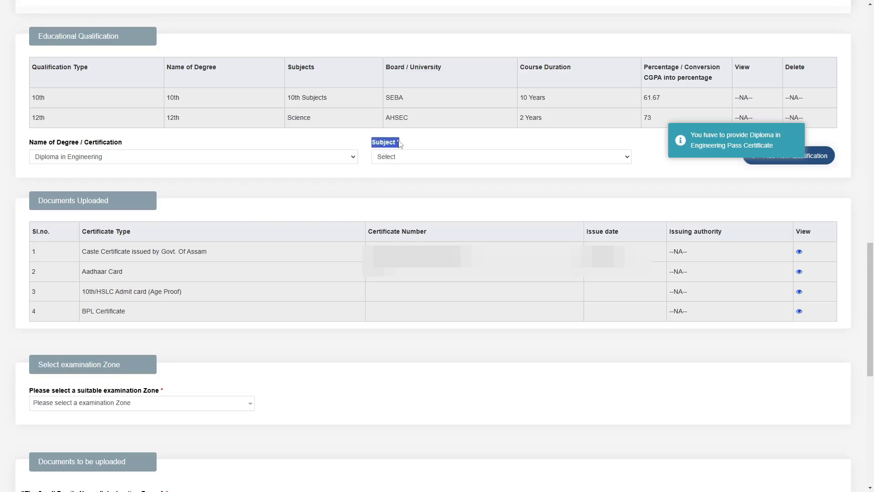
{"action": "left_click", "coordinate": [382, 162]}
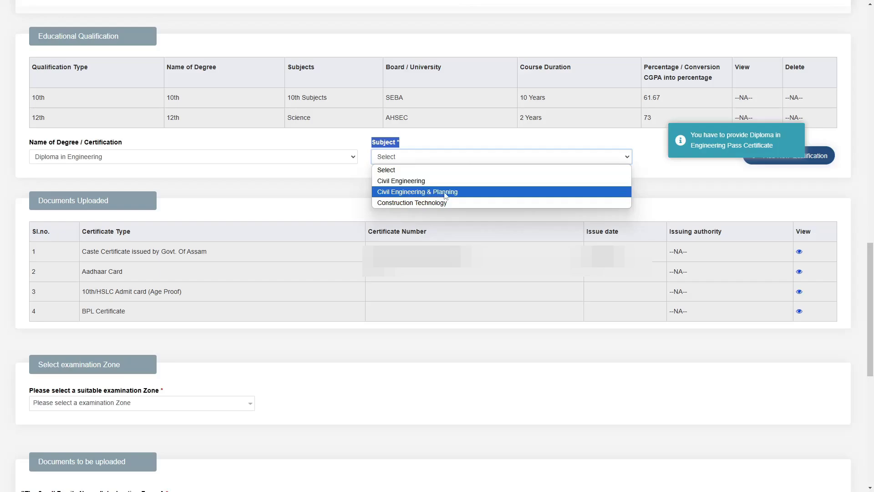
{"action": "left_click", "coordinate": [462, 181]}
{"action": "left_click", "coordinate": [752, 160]}
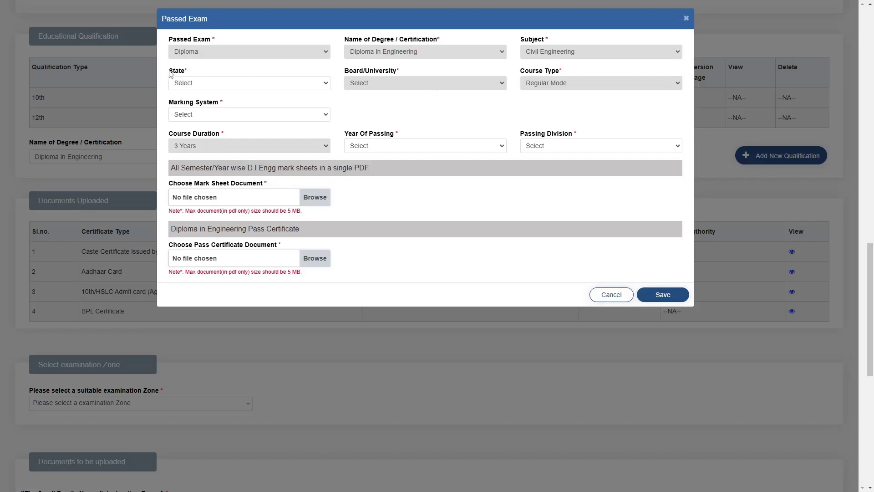
Step: In the Passed Exam dialog, set state ASSAM, board SCTE and marking system CGPA
{"action": "left_click_drag", "start_coordinate": [171, 74], "coordinate": [201, 73]}
{"action": "left_click", "coordinate": [190, 83]}
{"action": "left_click", "coordinate": [187, 148]}
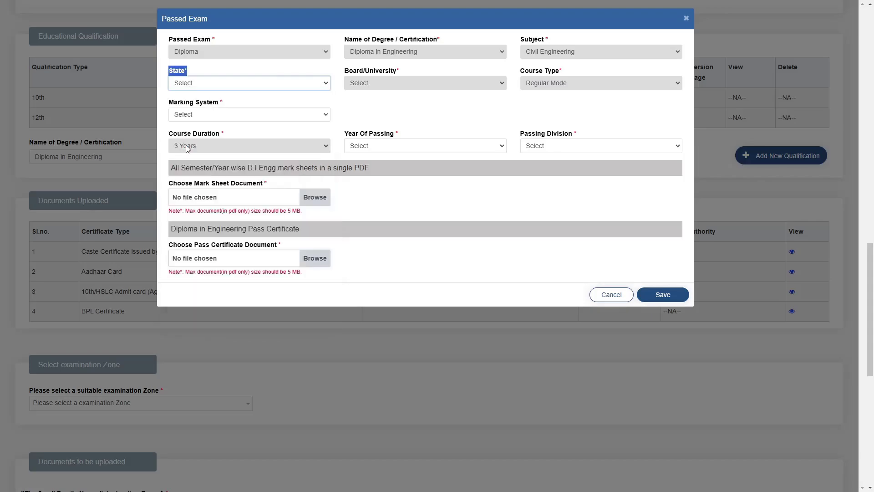
{"action": "left_click", "coordinate": [356, 116]}
{"action": "left_click_drag", "start_coordinate": [342, 72], "coordinate": [400, 75]}
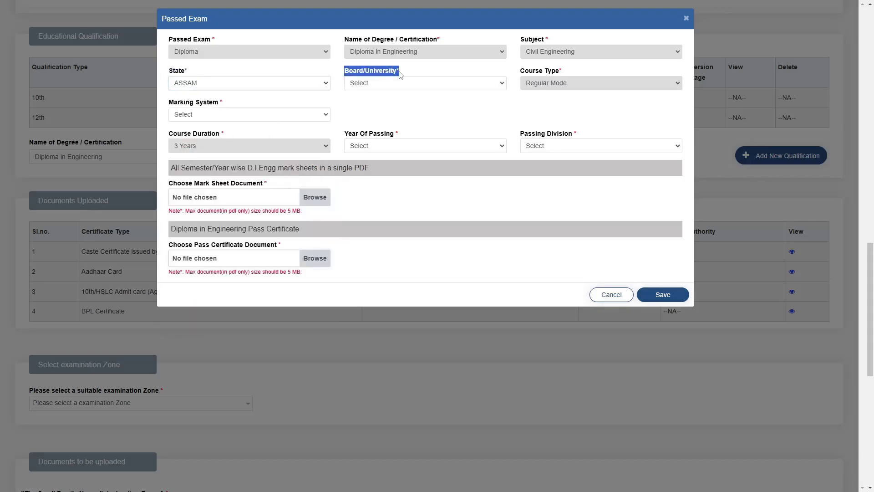
{"action": "left_click", "coordinate": [382, 84]}
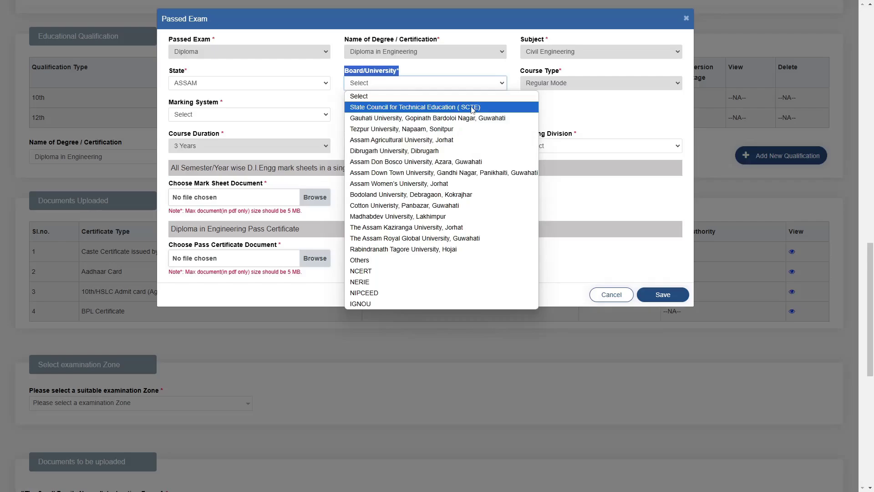
{"action": "left_click", "coordinate": [472, 109]}
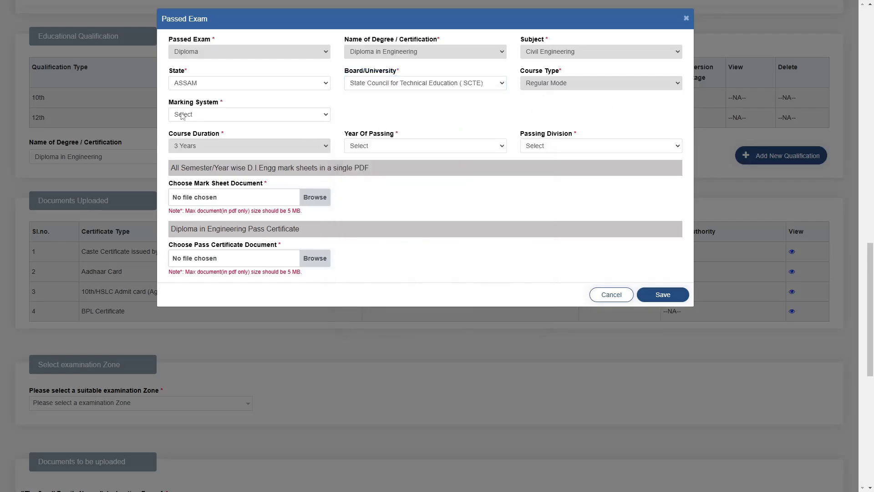
{"action": "left_click_drag", "start_coordinate": [171, 105], "coordinate": [222, 102]}
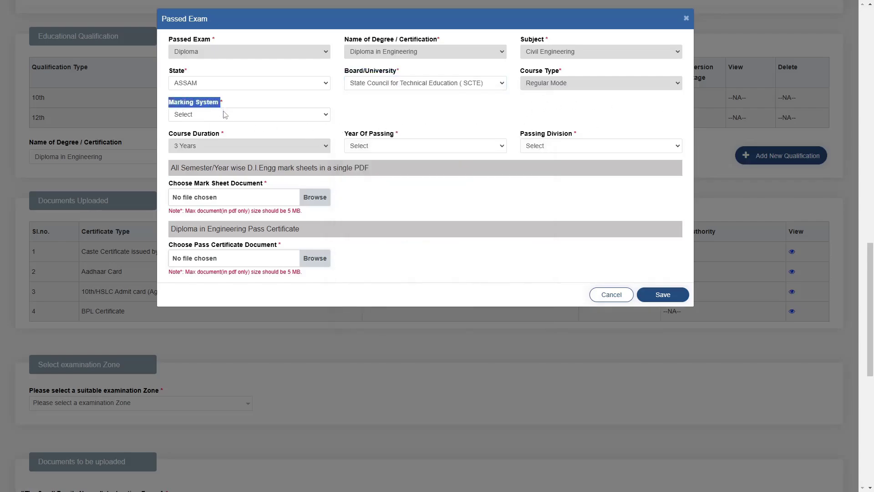
{"action": "left_click", "coordinate": [226, 115]}
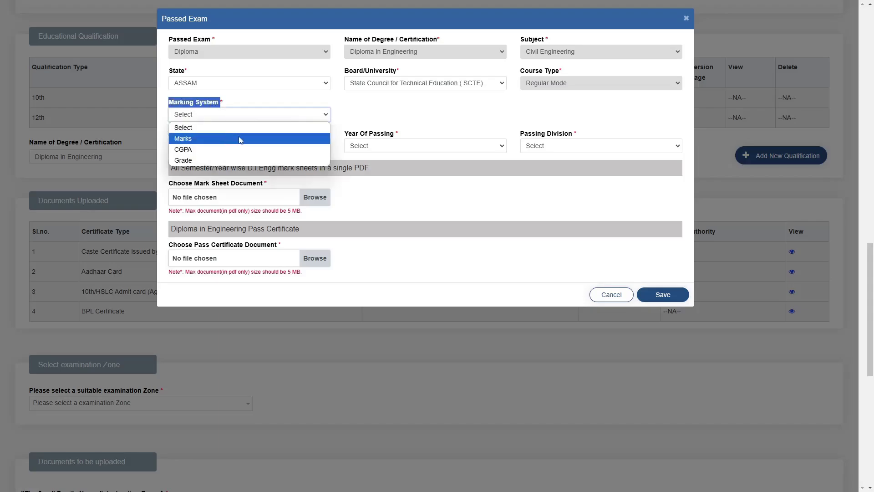
{"action": "key", "text": "Escape"}
{"action": "key", "text": "Down"}
{"action": "key", "text": "Down"}
{"action": "left_click", "coordinate": [350, 133]}
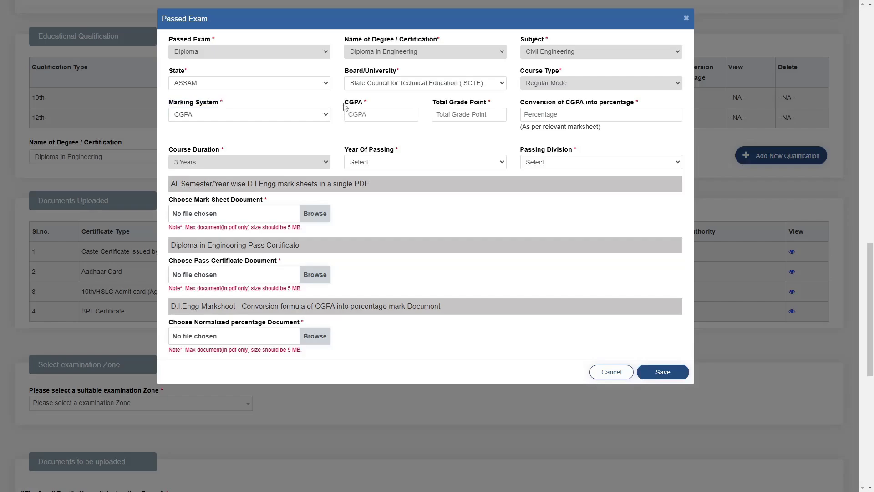
Step: Enter CGPA 7.1 out of a total grade point of 10
{"action": "left_click_drag", "start_coordinate": [345, 106], "coordinate": [374, 107]}
{"action": "left_click", "coordinate": [379, 115]}
{"action": "type", "text": "7.1"}
{"action": "left_click", "coordinate": [466, 114]}
{"action": "type", "text": "10"}
Step: Set year of passing 2022, then save and confirm the diploma qualification
{"action": "scroll", "coordinate": [797, 170], "scroll_direction": "up", "scroll_amount": 1}
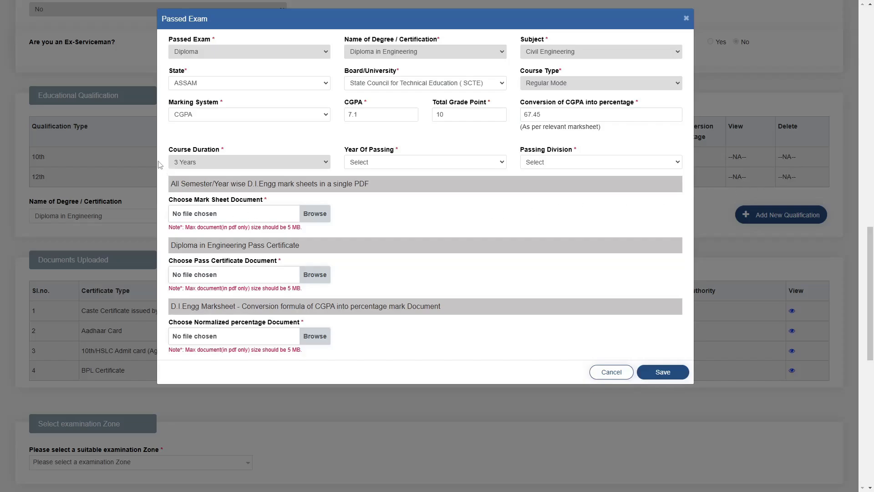
{"action": "left_click_drag", "start_coordinate": [170, 154], "coordinate": [177, 153]}
{"action": "left_click_drag", "start_coordinate": [343, 154], "coordinate": [402, 151]}
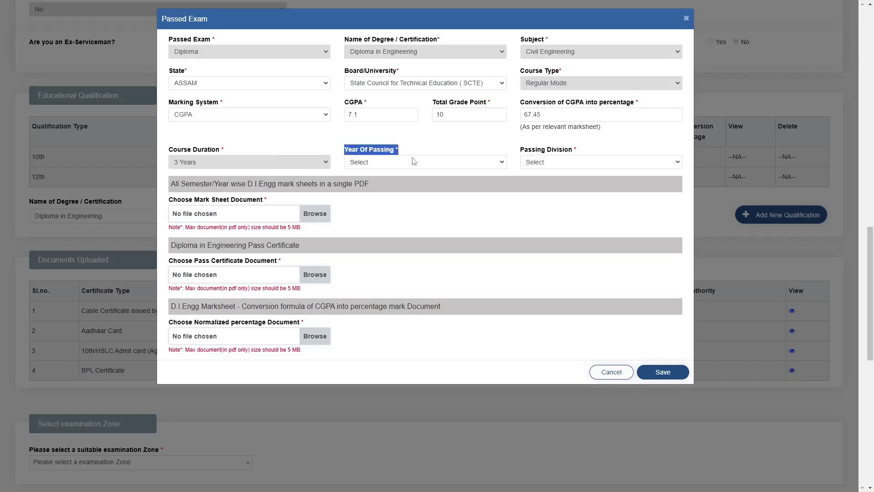
{"action": "left_click", "coordinate": [412, 164]}
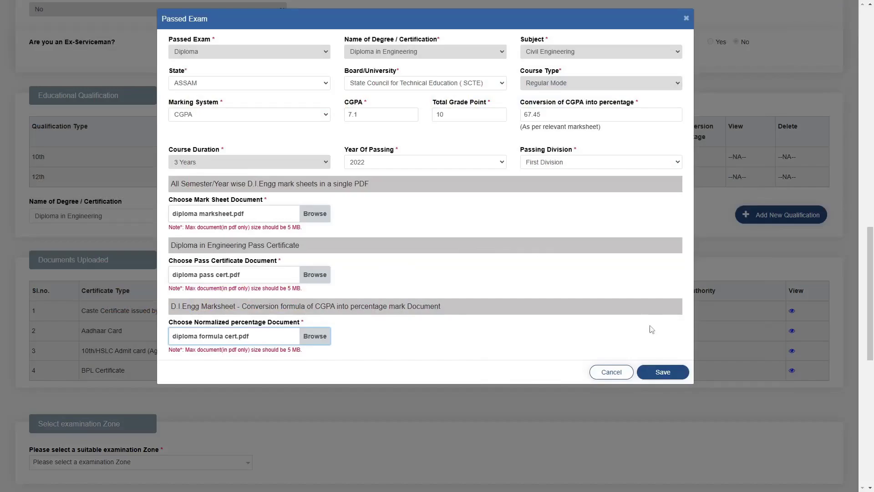
{"action": "left_click", "coordinate": [663, 372]}
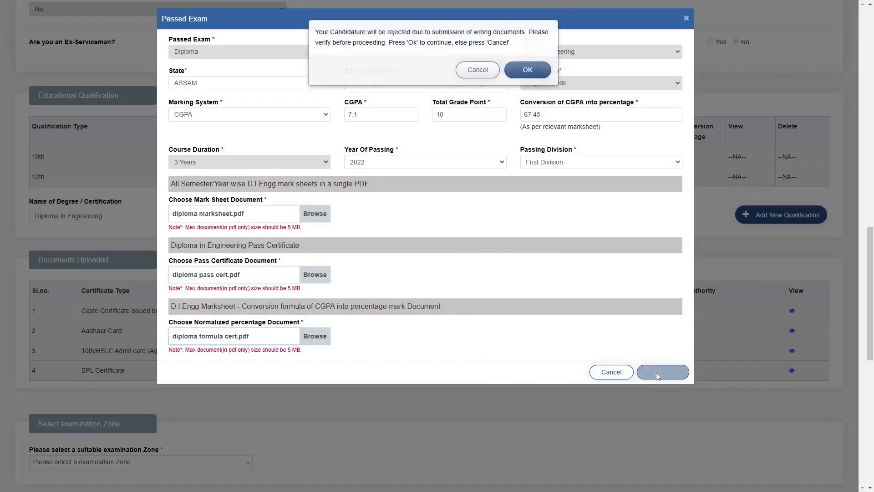
{"action": "left_click", "coordinate": [528, 73]}
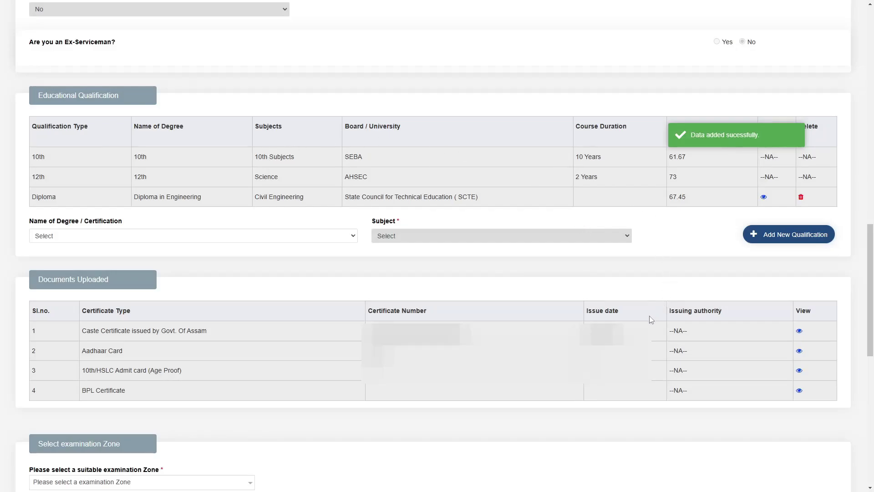
Step: Pick Guwahati from the Select examination Zone dropdown
{"action": "scroll", "coordinate": [650, 318], "scroll_direction": "down", "scroll_amount": 1}
{"action": "scroll", "coordinate": [651, 327], "scroll_direction": "down", "scroll_amount": 5}
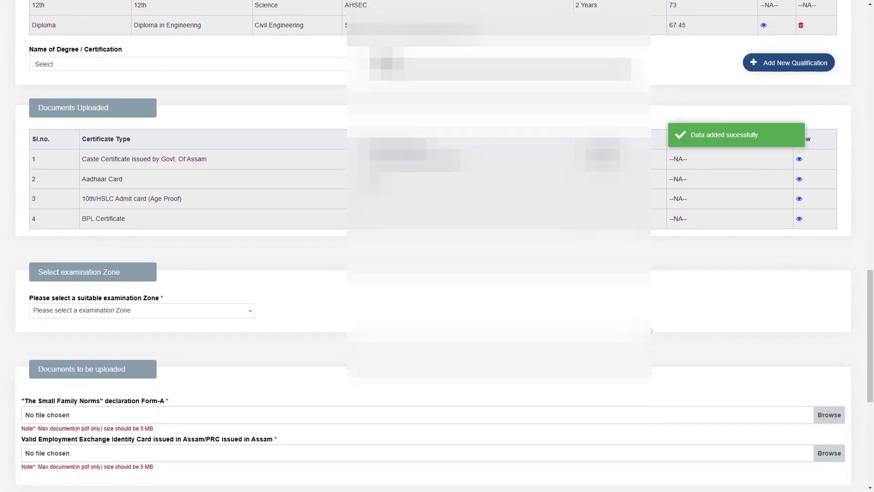
{"action": "scroll", "coordinate": [651, 332], "scroll_direction": "down", "scroll_amount": 3}
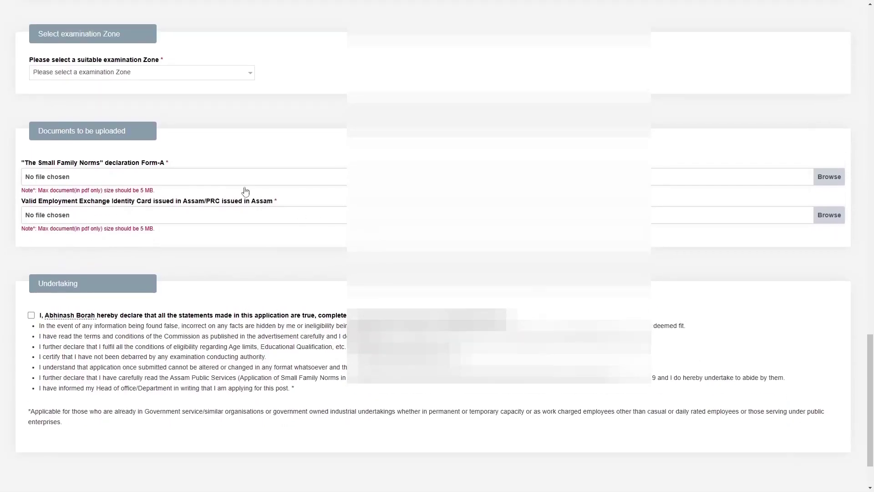
{"action": "left_click", "coordinate": [215, 76]}
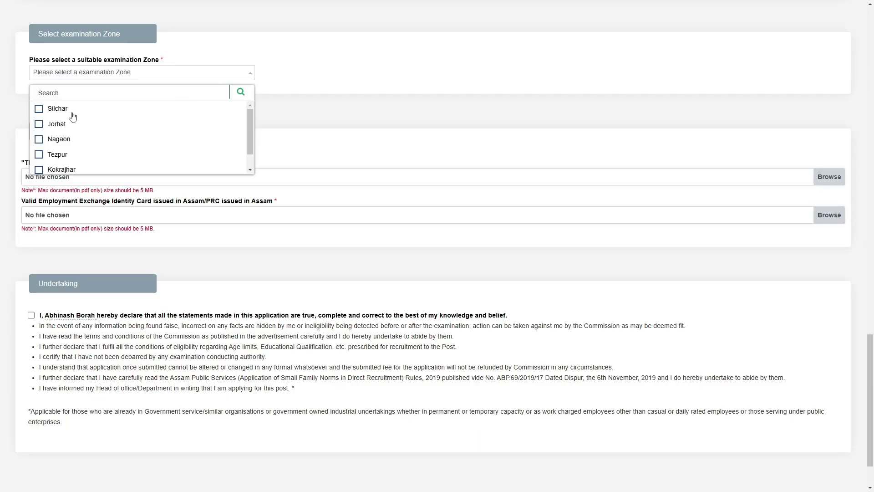
{"action": "scroll", "coordinate": [100, 150], "scroll_direction": "down", "scroll_amount": 1}
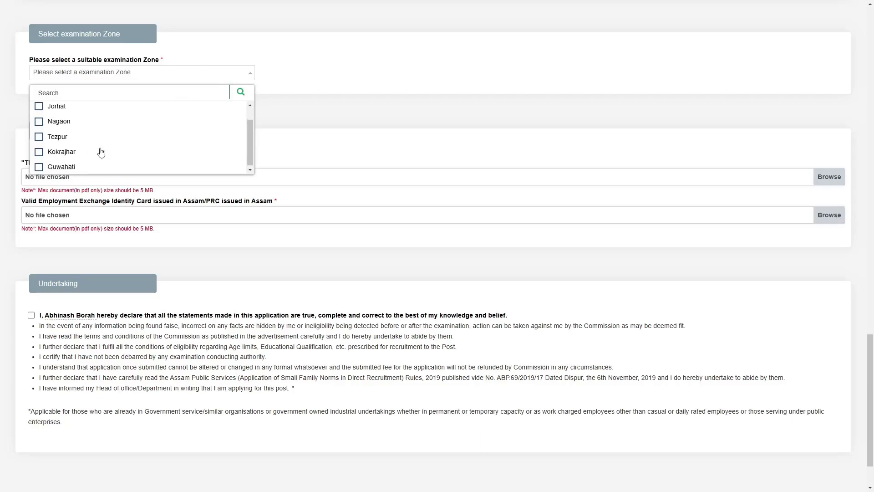
{"action": "scroll", "coordinate": [82, 163], "scroll_direction": "up", "scroll_amount": 1}
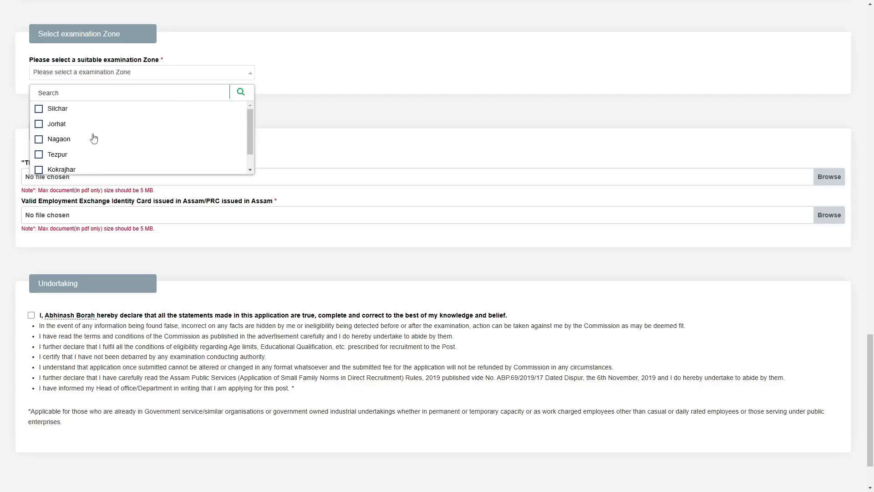
{"action": "scroll", "coordinate": [93, 137], "scroll_direction": "down", "scroll_amount": 1}
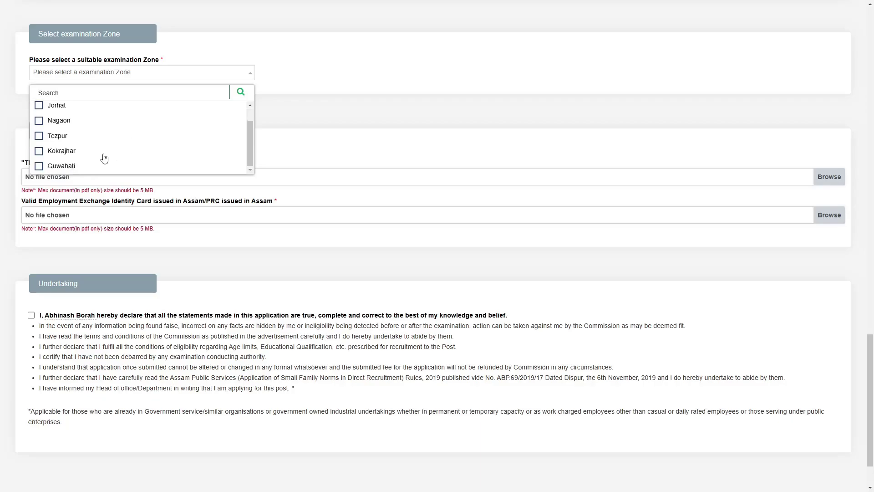
{"action": "left_click", "coordinate": [39, 167]}
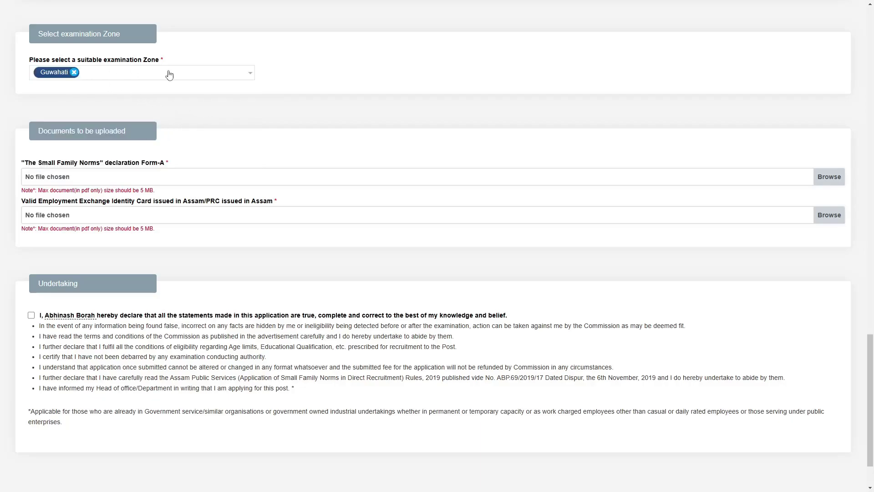
{"action": "scroll", "coordinate": [26, 190], "scroll_direction": "up", "scroll_amount": 1}
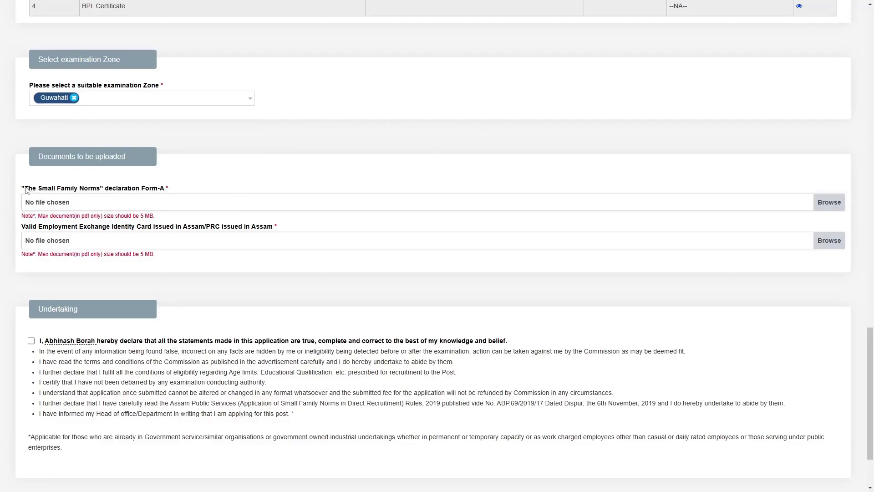
Step: Review the Form-A and Employment Exchange card document requirements, then tick the undertaking declaration
{"action": "left_click_drag", "start_coordinate": [26, 191], "coordinate": [172, 188]}
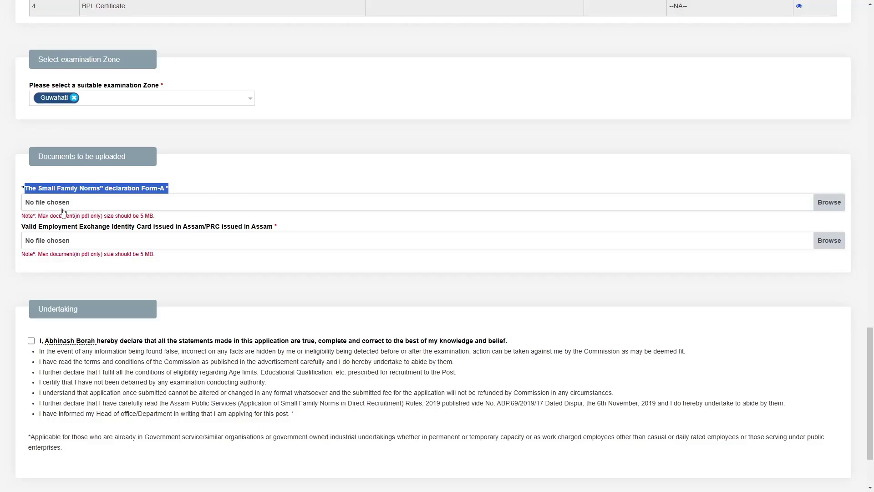
{"action": "left_click_drag", "start_coordinate": [23, 228], "coordinate": [268, 227]}
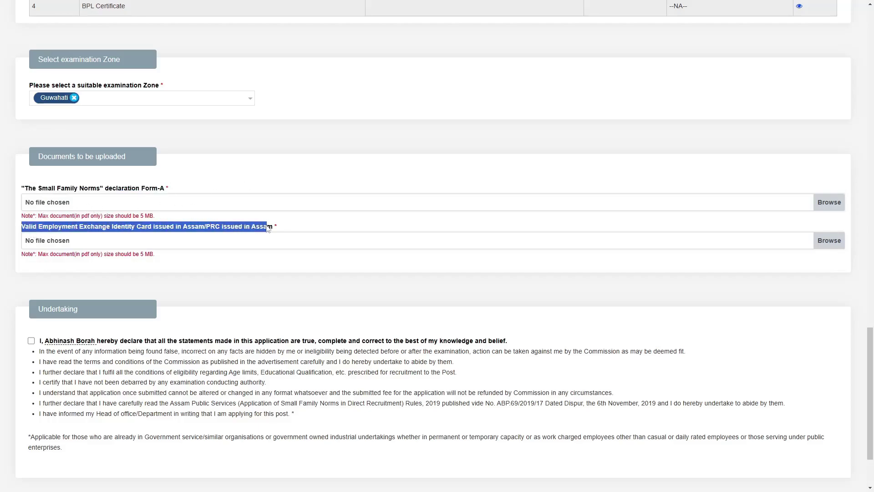
{"action": "left_click", "coordinate": [315, 226]}
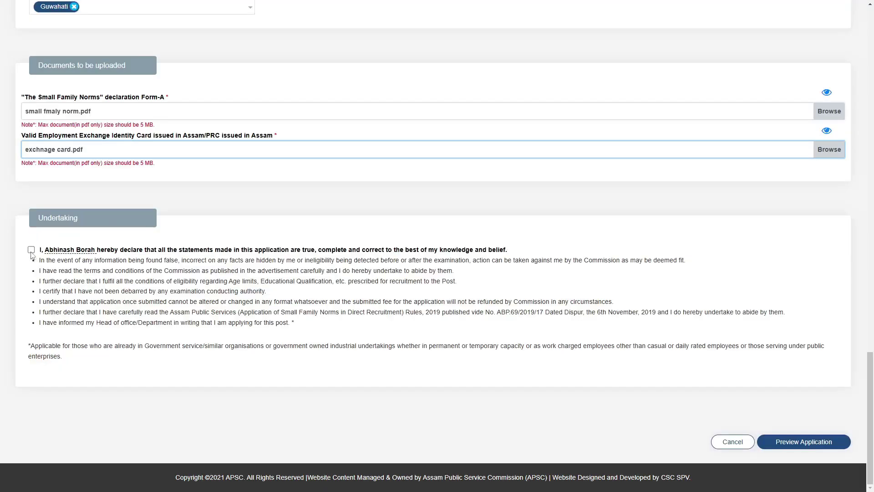
{"action": "left_click", "coordinate": [31, 250]}
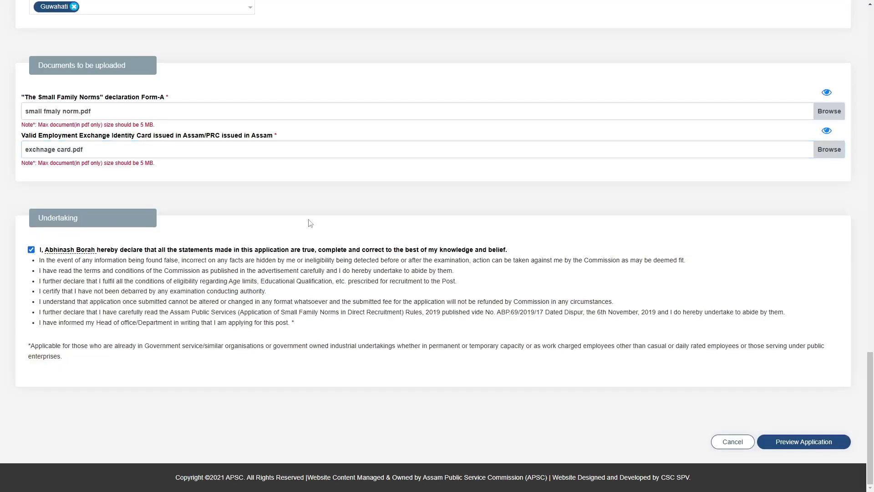
Step: Preview the application, submit and confirm it, then start paying the ₹47.20 fee
{"action": "left_click", "coordinate": [812, 441]}
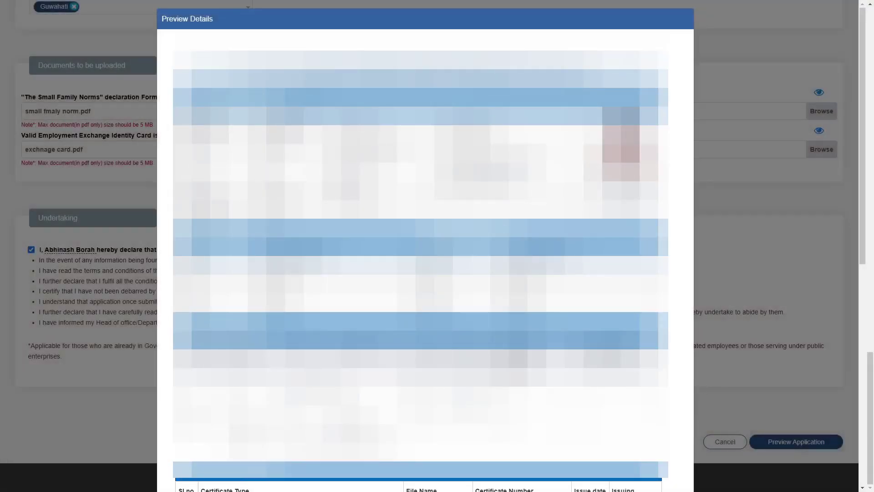
{"action": "scroll", "coordinate": [420, 246], "scroll_direction": "down", "scroll_amount": 15}
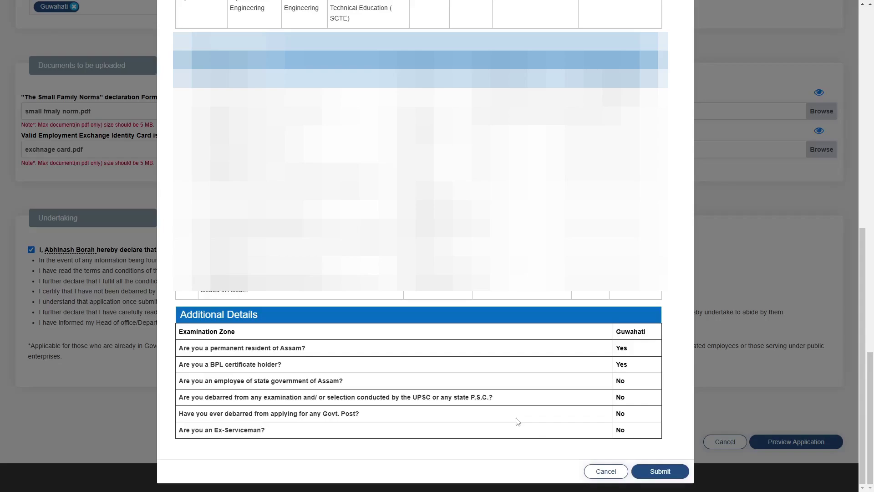
{"action": "left_click", "coordinate": [660, 471]}
{"action": "left_click", "coordinate": [528, 73]}
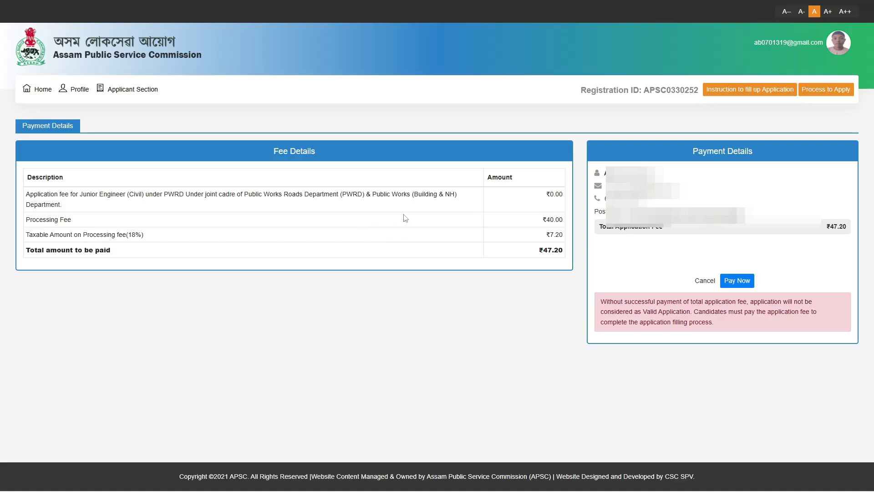
{"action": "left_click", "coordinate": [737, 280]}
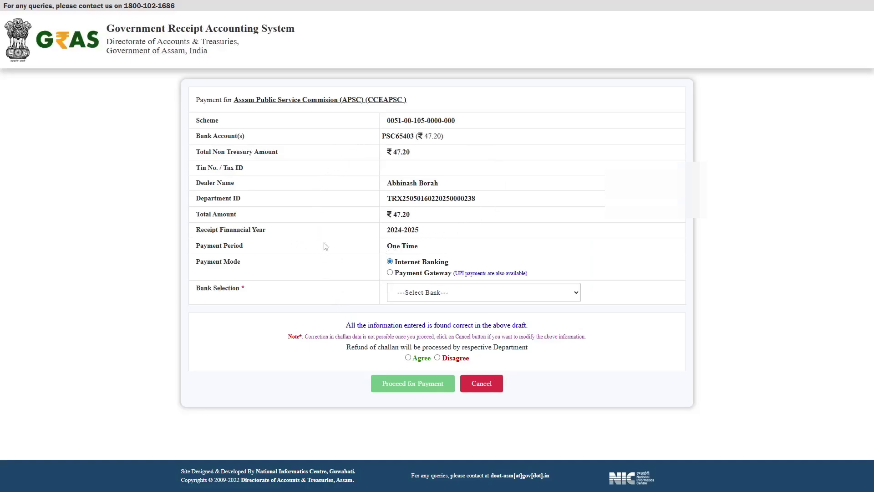
Step: Pay via payment gateway with CANARA BANK PG, agree to the terms, and acknowledge the GRN
{"action": "left_click", "coordinate": [391, 273]}
{"action": "triple_click", "coordinate": [256, 291]}
{"action": "left_click", "coordinate": [419, 292]}
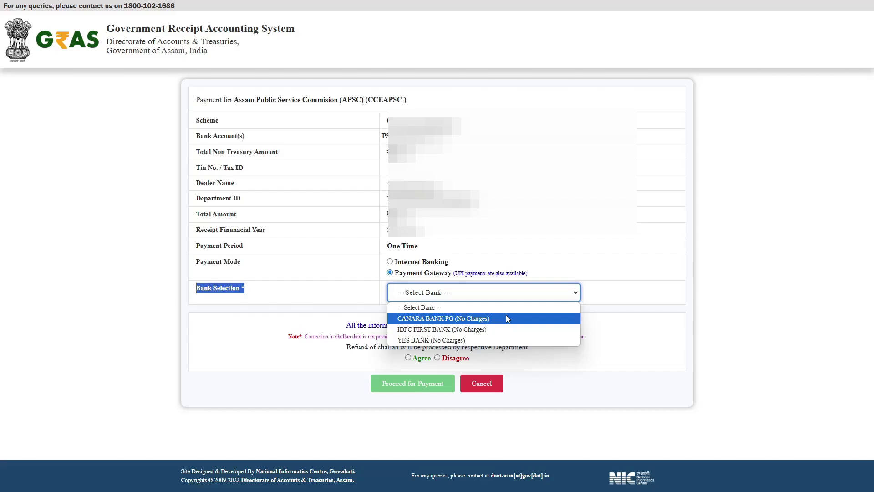
{"action": "left_click", "coordinate": [506, 318]}
{"action": "left_click", "coordinate": [408, 357]}
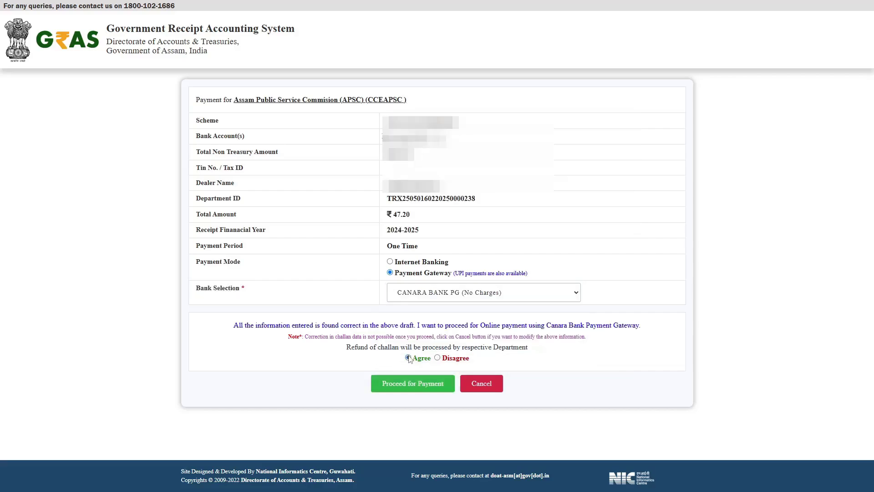
{"action": "left_click", "coordinate": [434, 381]}
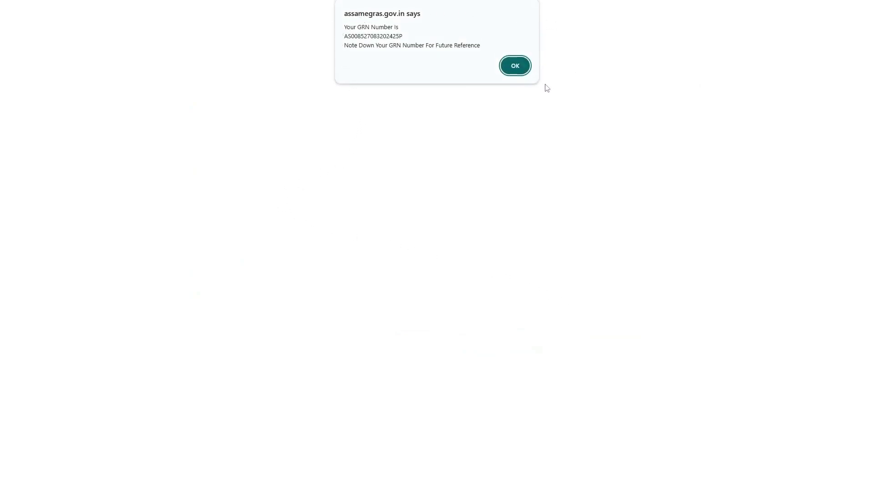
{"action": "left_click", "coordinate": [508, 64]}
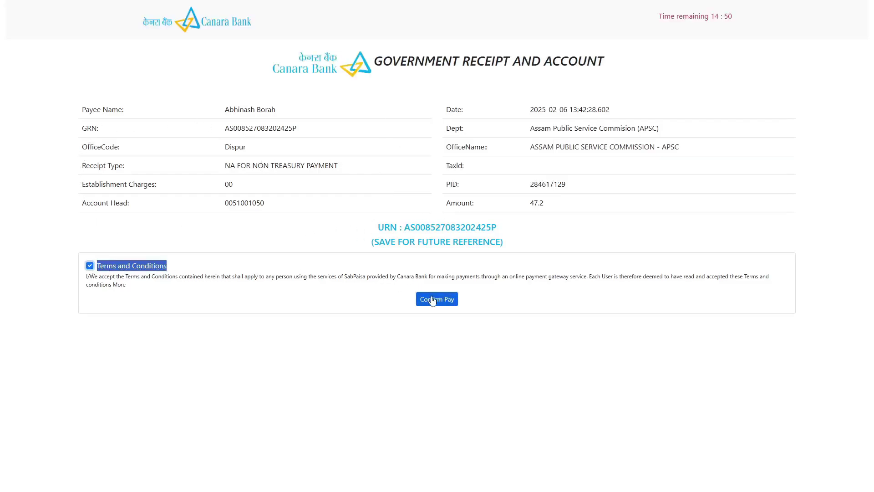
Step: Confirm the ₹47.2 payment and agree to leave for the SabPaisa payment page
{"action": "left_click", "coordinate": [432, 300]}
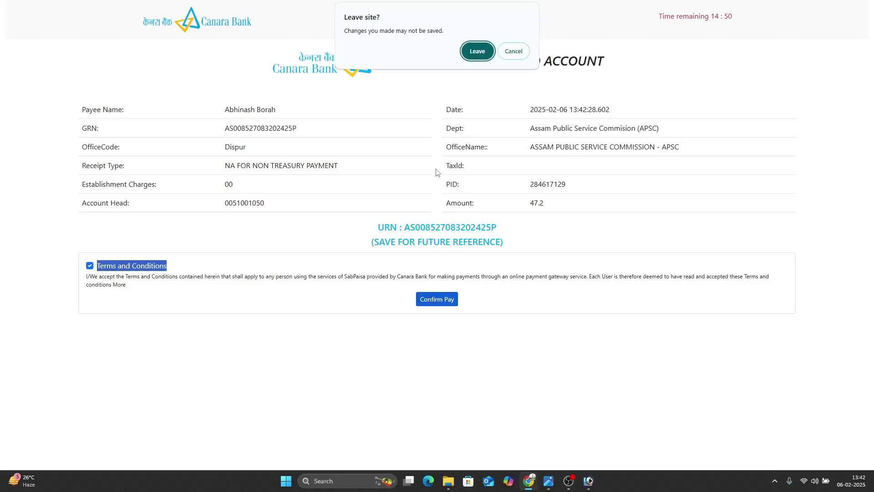
{"action": "key", "text": "Return"}
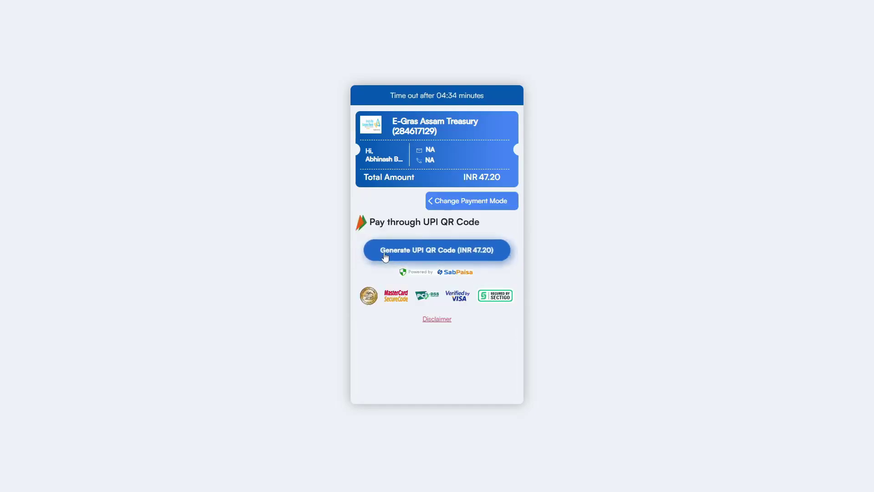
Step: Generate the UPI QR code to pay the INR 47.20 fee
{"action": "left_click", "coordinate": [386, 256]}
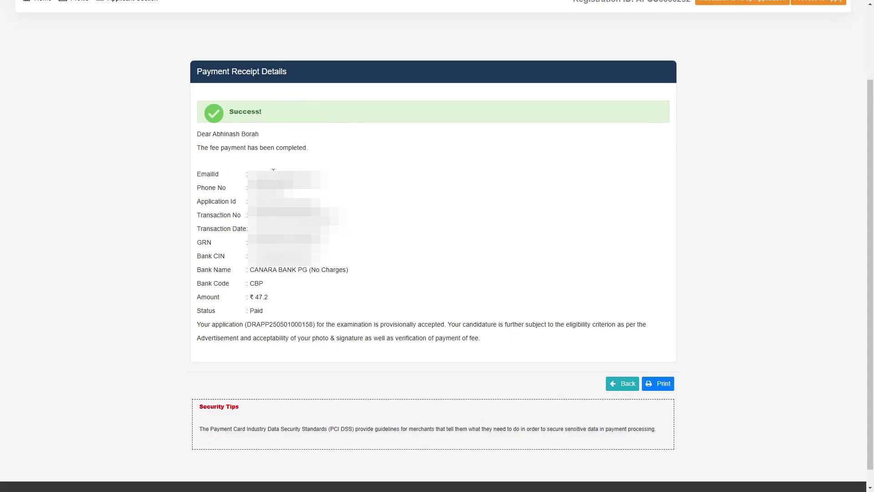
Step: Go to Applicant Section > My Applications to see the Junior Engineer (Civil) application
{"action": "scroll", "coordinate": [437, 246], "scroll_direction": "up", "scroll_amount": 2}
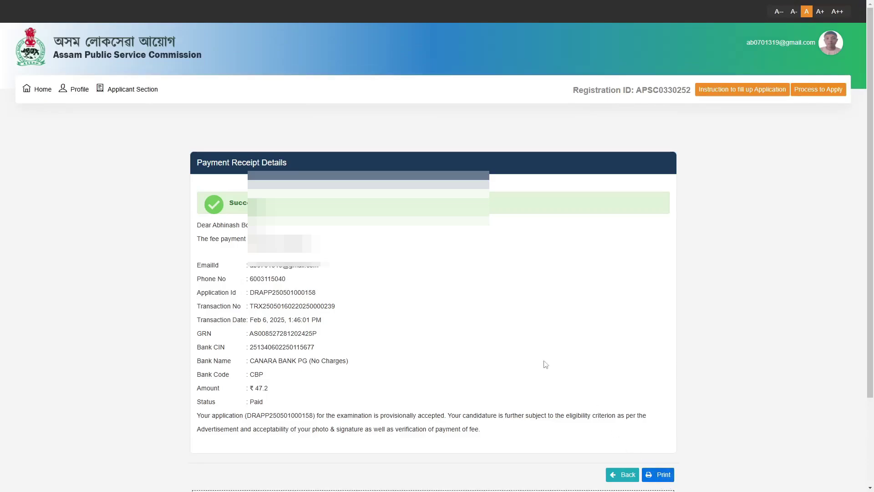
{"action": "left_click", "coordinate": [146, 93]}
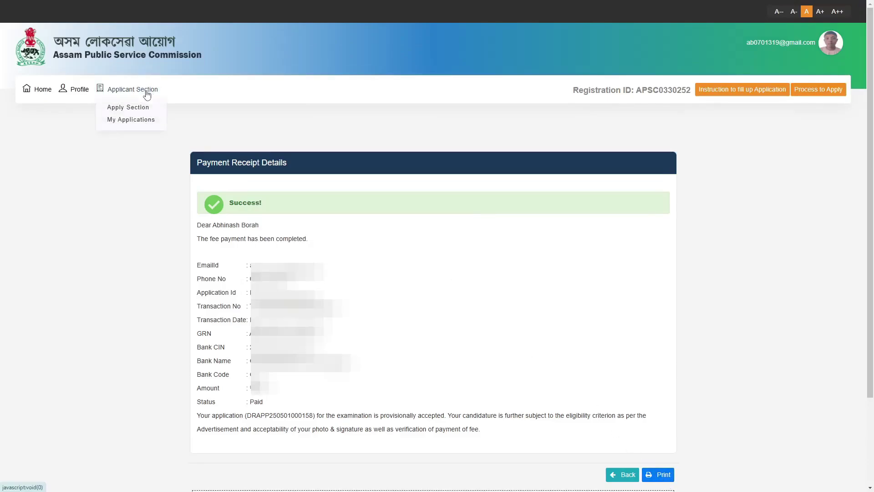
{"action": "left_click", "coordinate": [120, 120]}
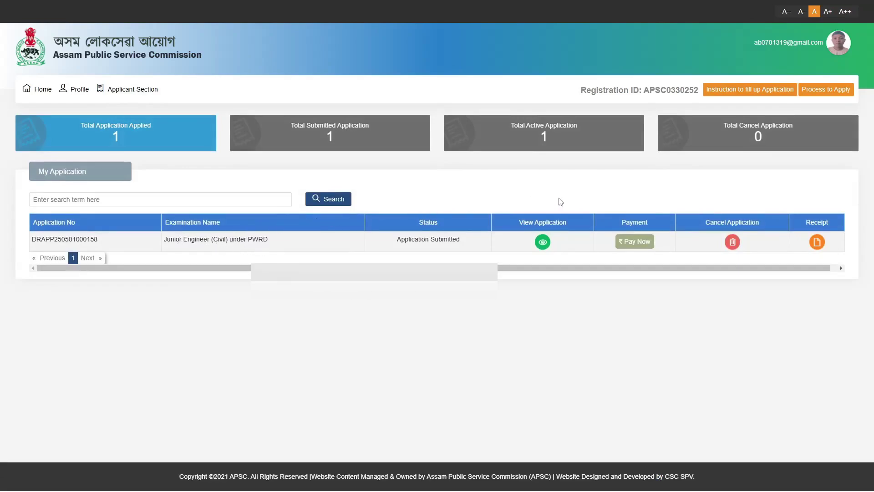
Step: Open the Junior Engineer (Civil) application and scroll down to its ₹47.2 Paid fee details
{"action": "left_click", "coordinate": [545, 246]}
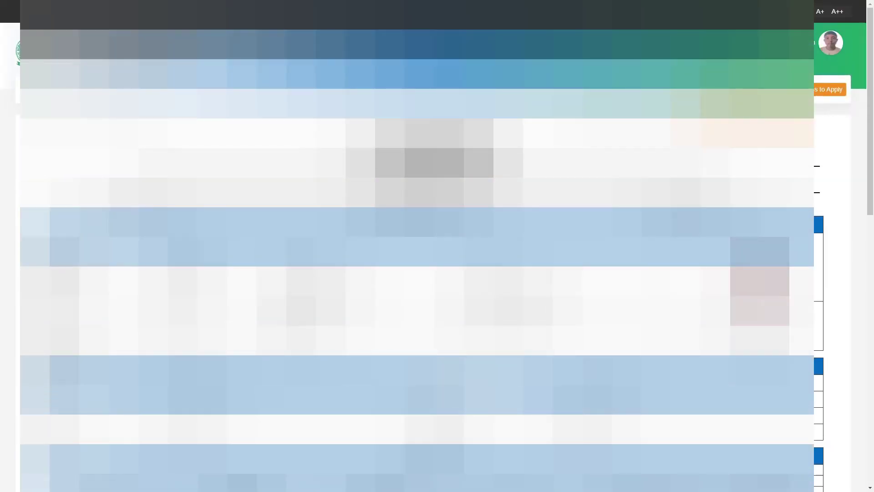
{"action": "scroll", "coordinate": [417, 246], "scroll_direction": "down", "scroll_amount": 15}
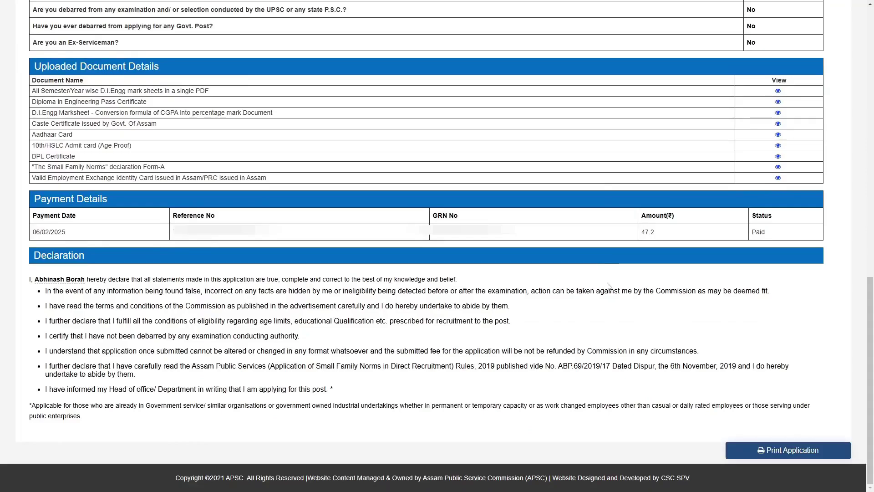